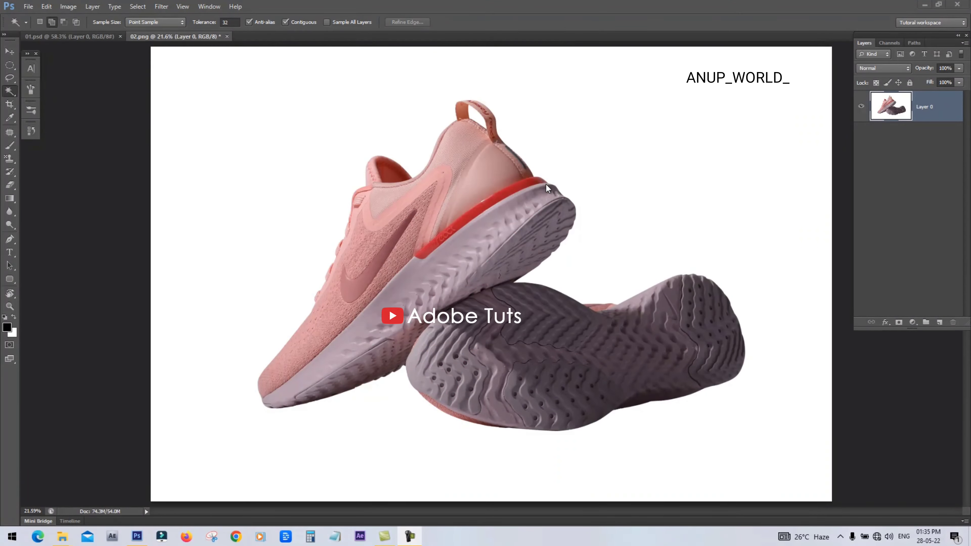
- Use the Magic Wand on the white background, then inverse the selection to isolate the sneakers
right_click(9, 89)
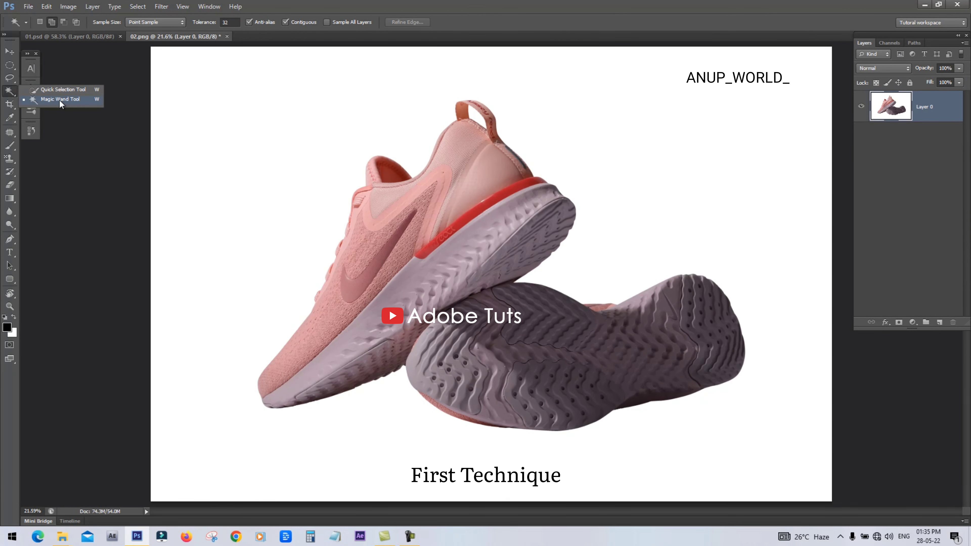
click(67, 90)
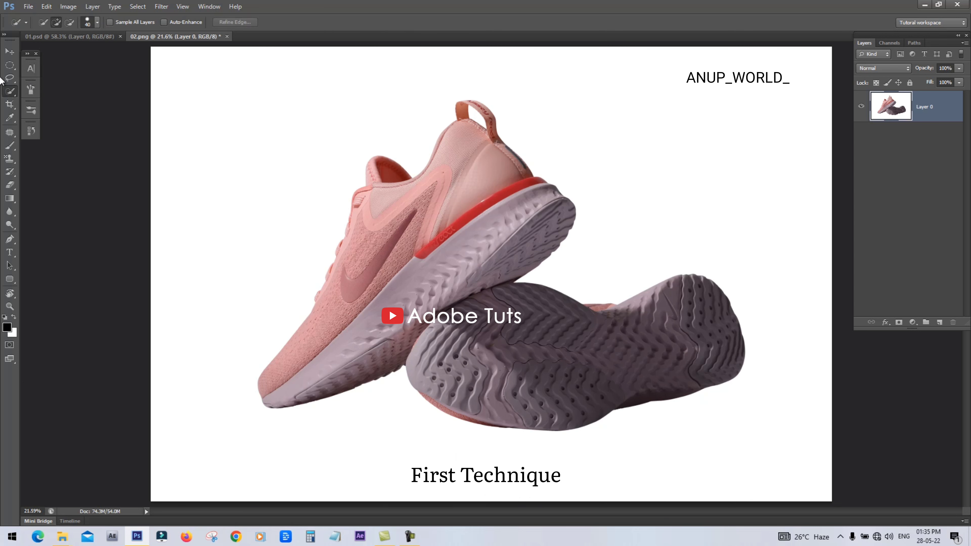
right_click(11, 96)
click(55, 102)
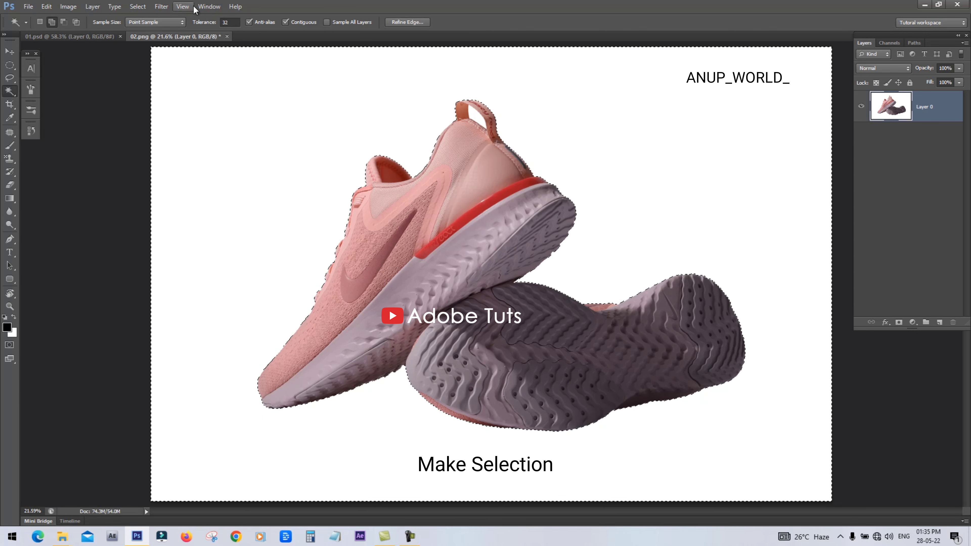
click(137, 7)
click(140, 45)
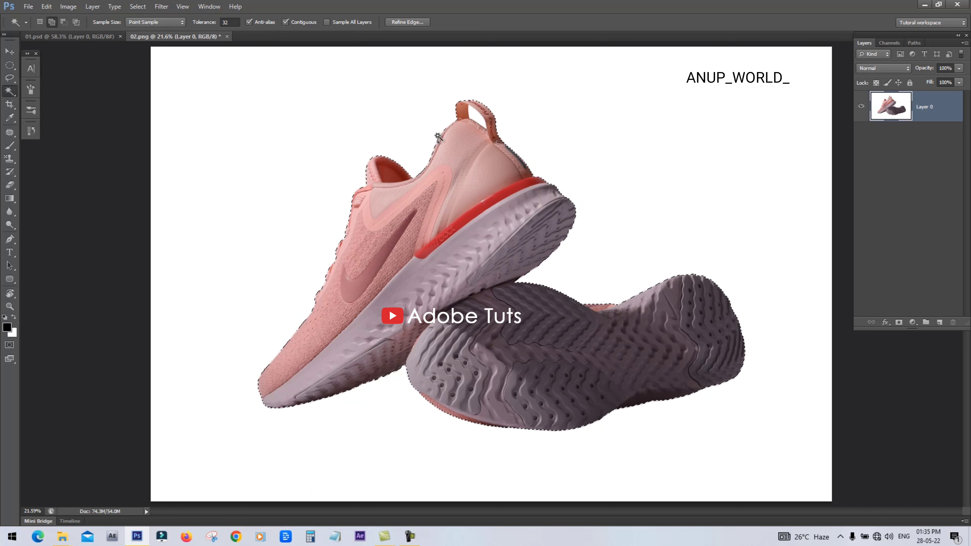
- Copy the sneakers to Layer 1 and add an empty Layer 2 above the original photo
key(ctrl+j)
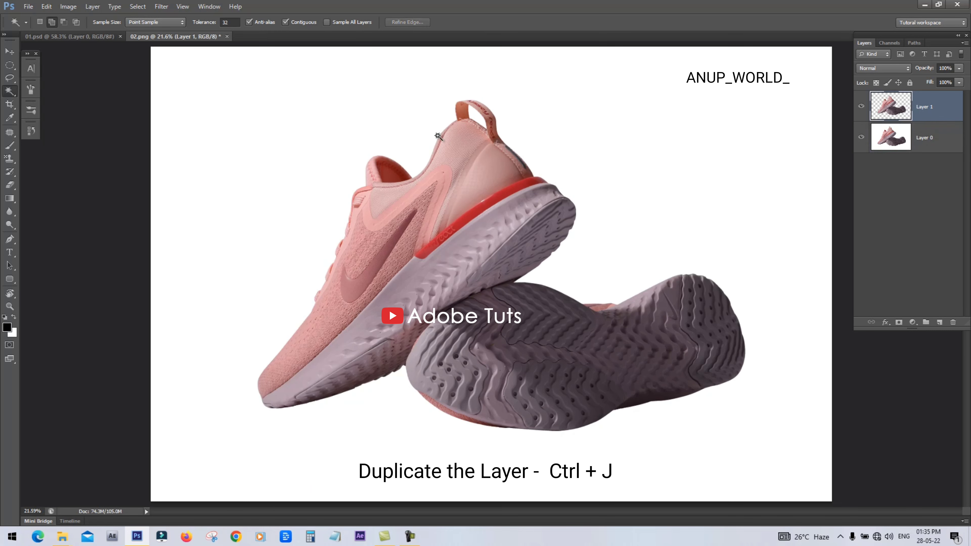
click(921, 149)
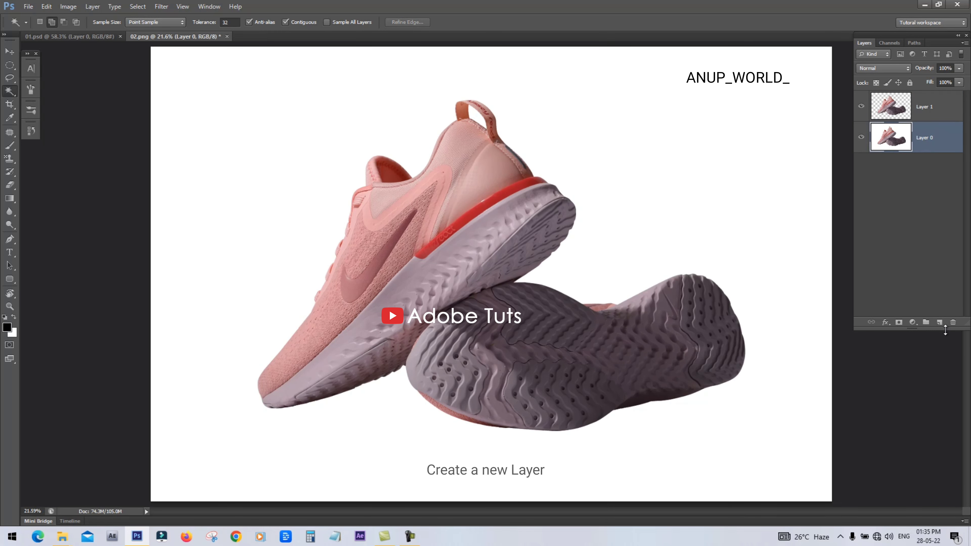
click(940, 323)
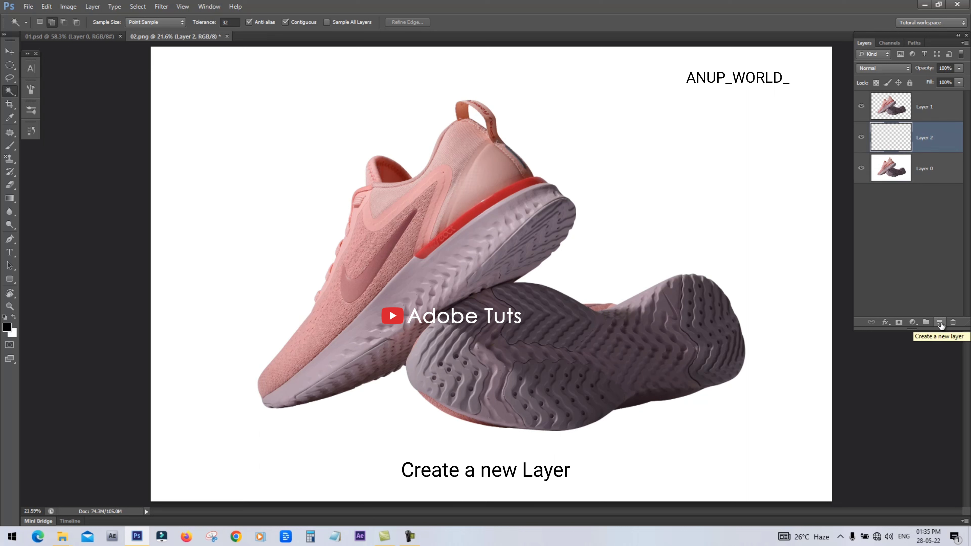
- Select the regular Brush Tool from the brush flyout
click(11, 175)
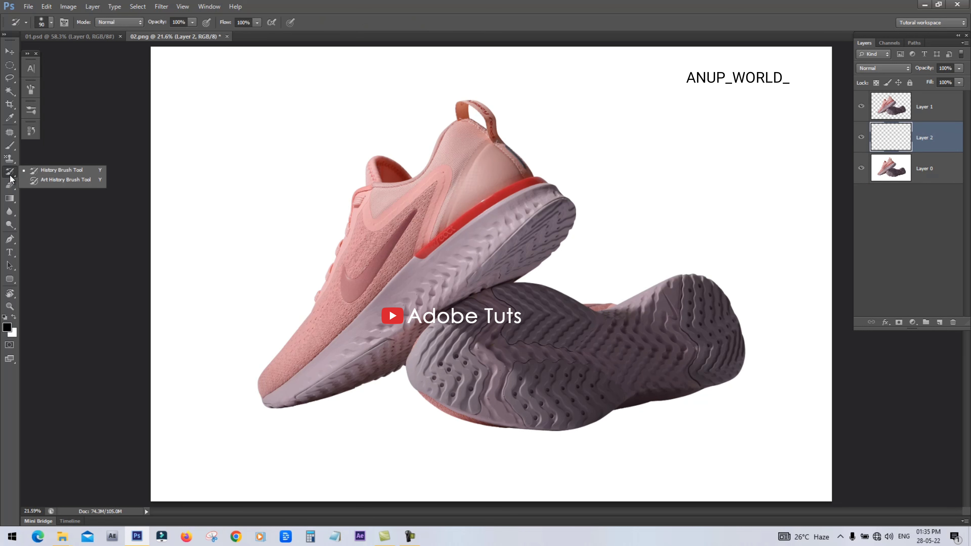
click(12, 148)
click(85, 145)
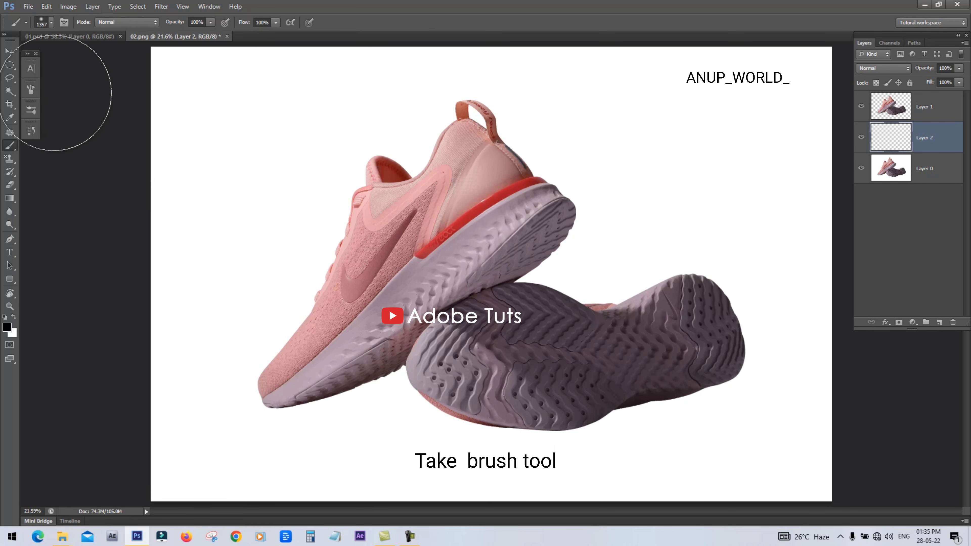
- Flatten the brush tip's roundness and paint a soft black oval shadow below the front sneaker
click(31, 89)
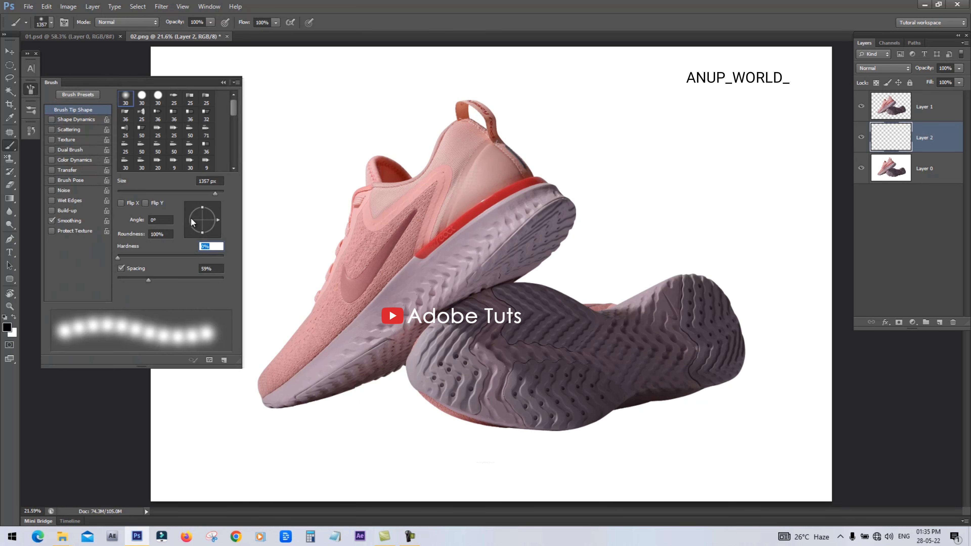
drag(202, 207, 204, 219)
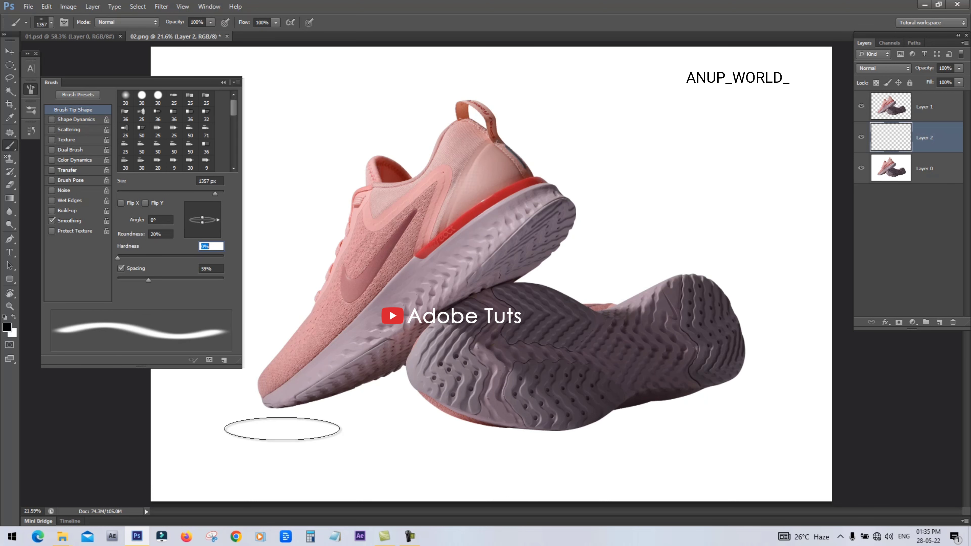
click(282, 440)
click(223, 82)
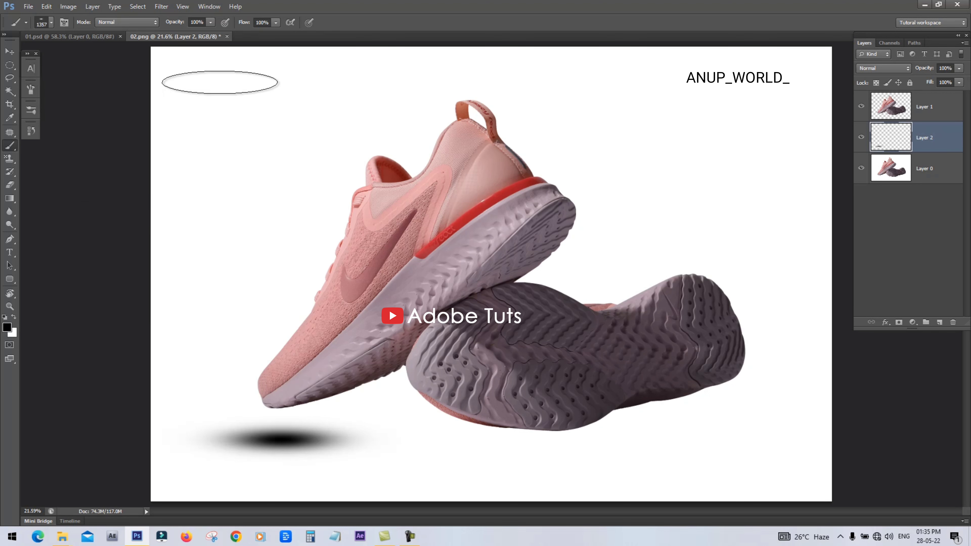
key(ctrl+t)
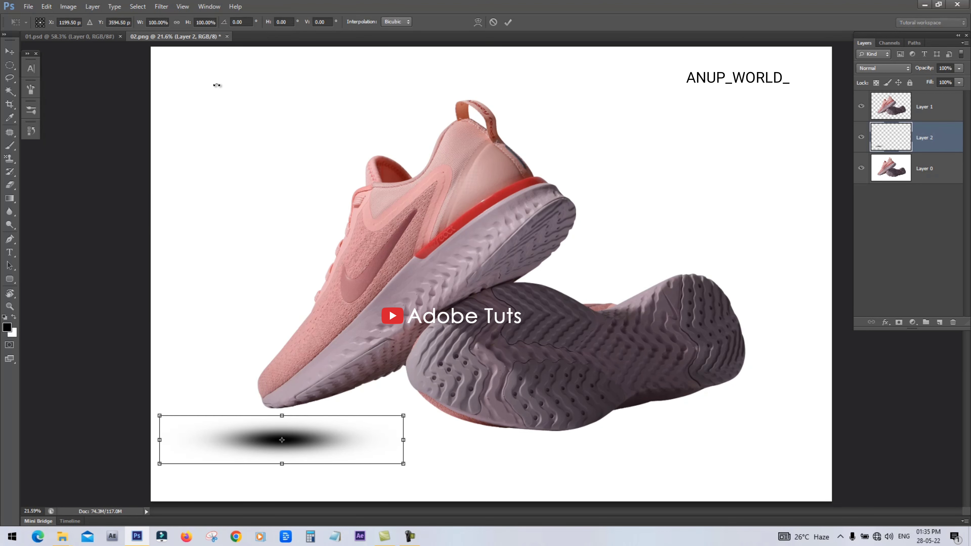
- Squash the shadow to half height, stretch it over twice as wide, and move it under the soles
drag(281, 417, 282, 438)
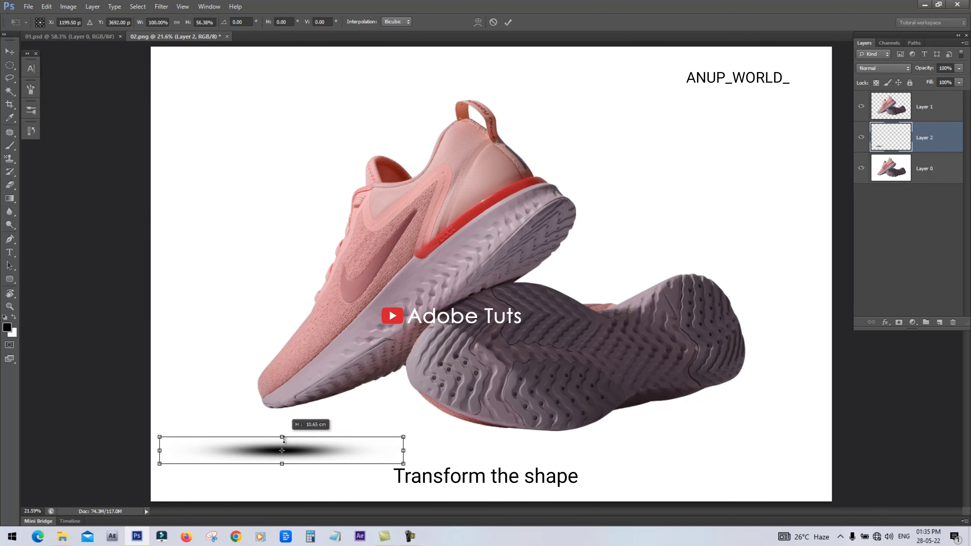
drag(404, 451, 585, 446)
drag(331, 452, 348, 412)
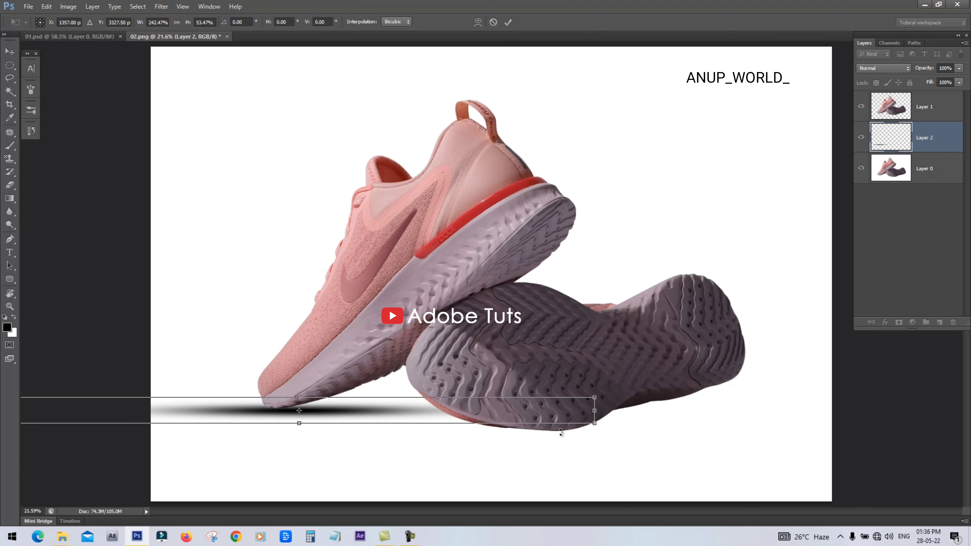
drag(327, 413, 328, 411)
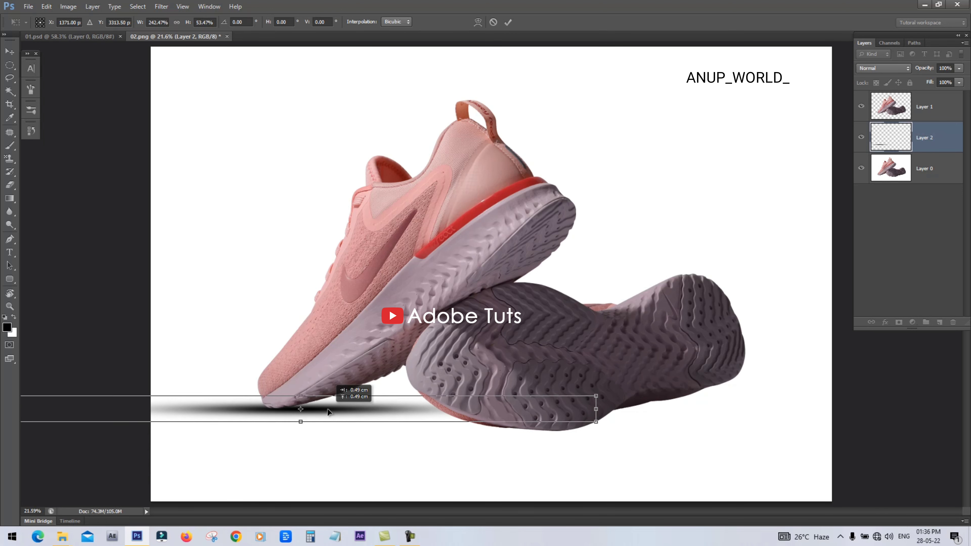
key(b)
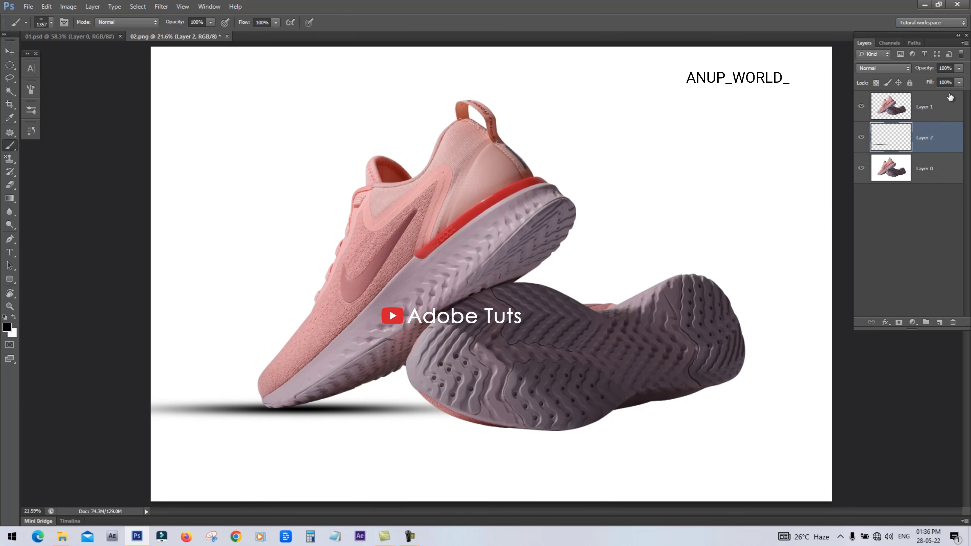
- Lower Layer 2's opacity and erase the shadow's faint left tail with the Eraser
click(960, 68)
drag(959, 79, 955, 85)
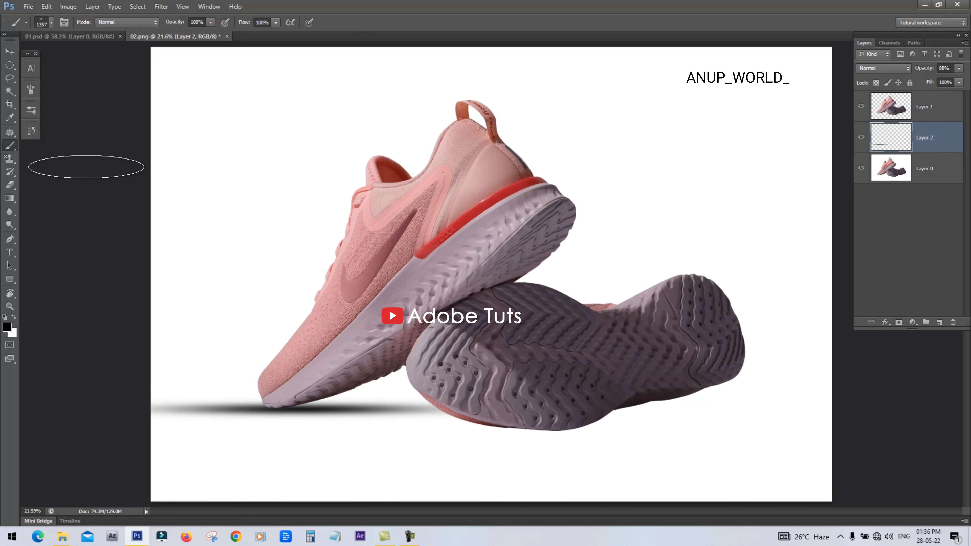
click(10, 185)
click(53, 183)
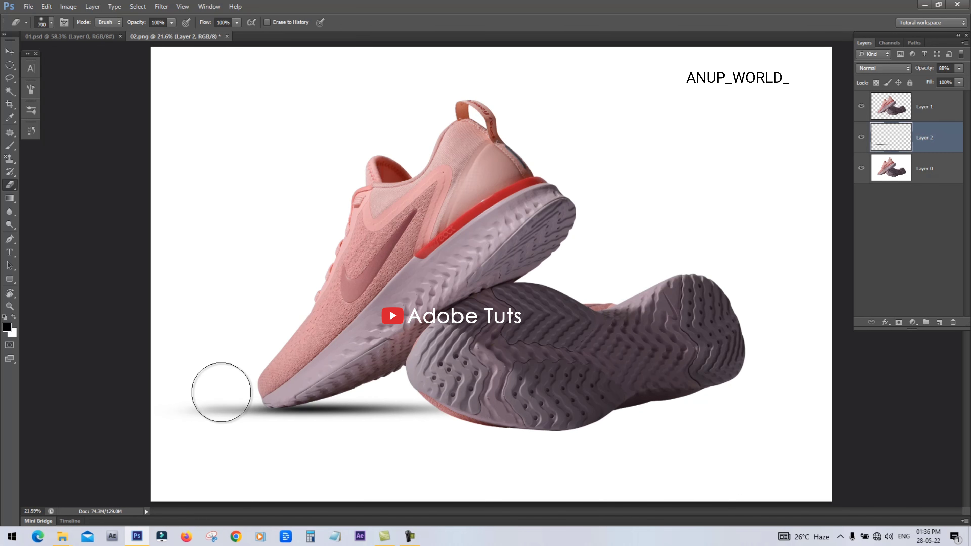
drag(216, 390, 80, 444)
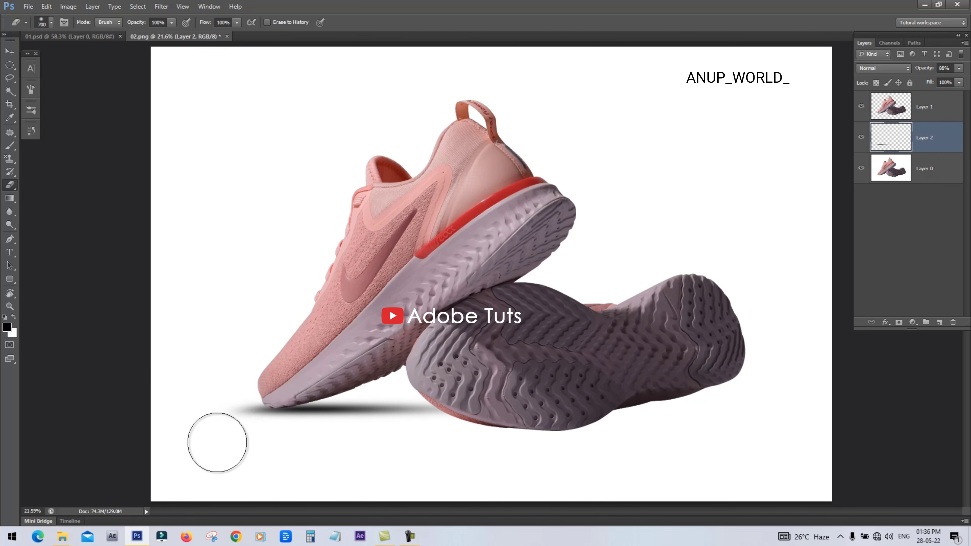
drag(230, 423, 211, 438)
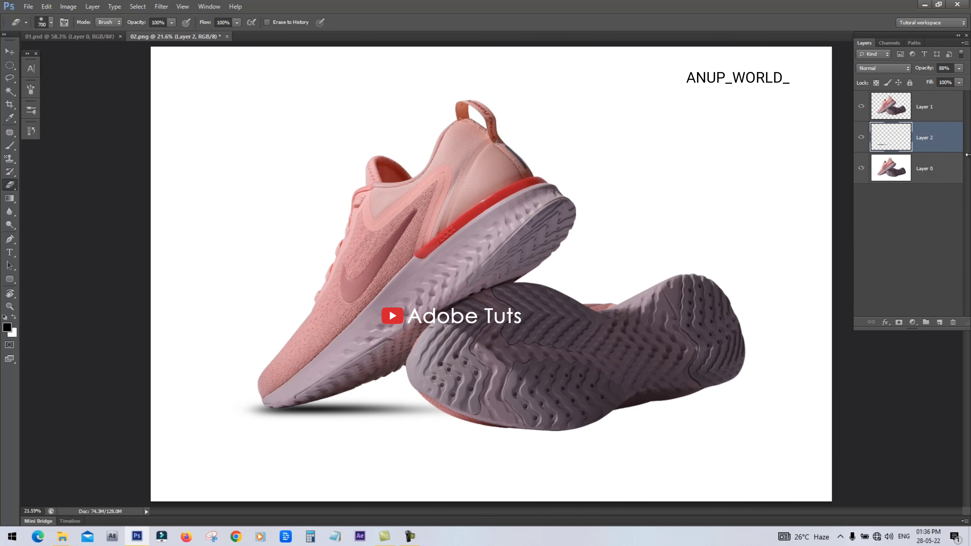
- Set the shadow layer's opacity to about 76% and reduce the eraser size
drag(959, 69, 954, 81)
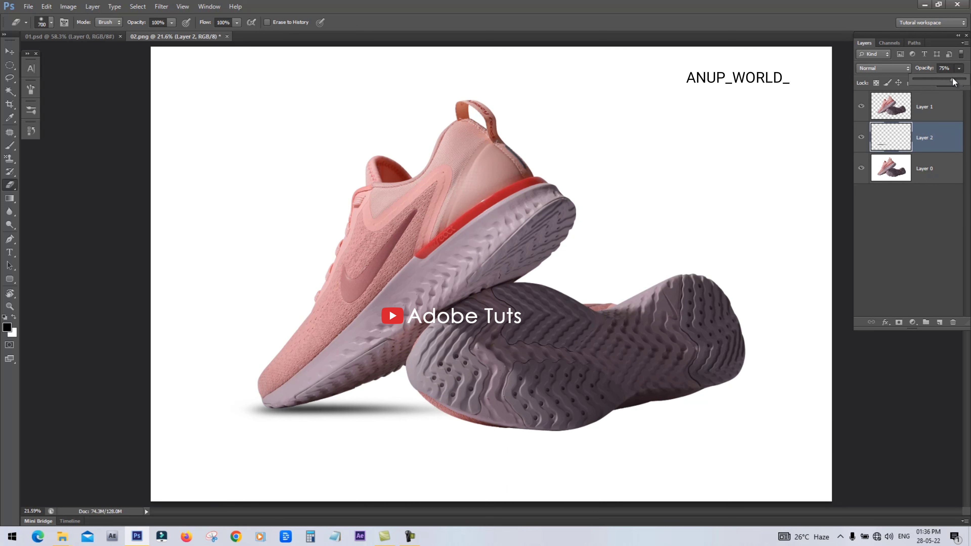
click(953, 69)
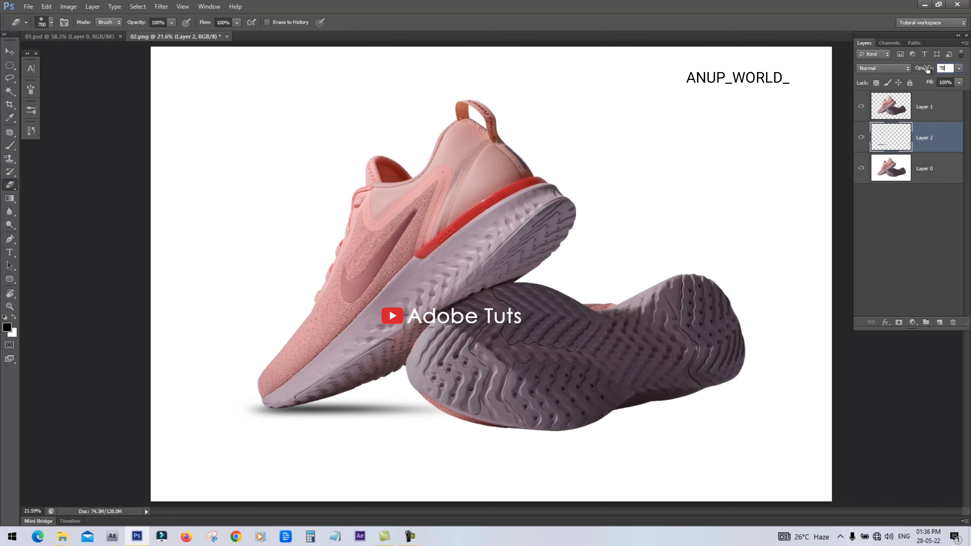
text(6)
key(Return)
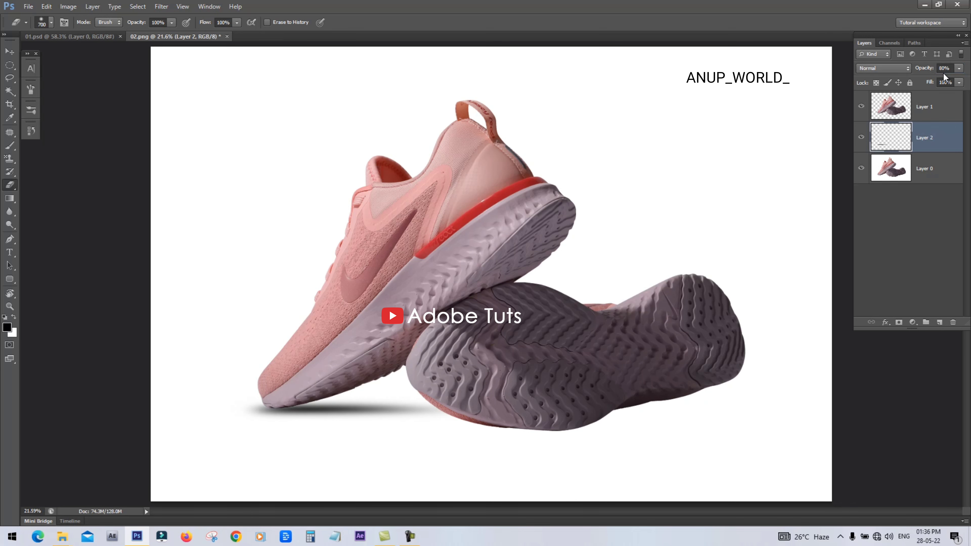
click(926, 139)
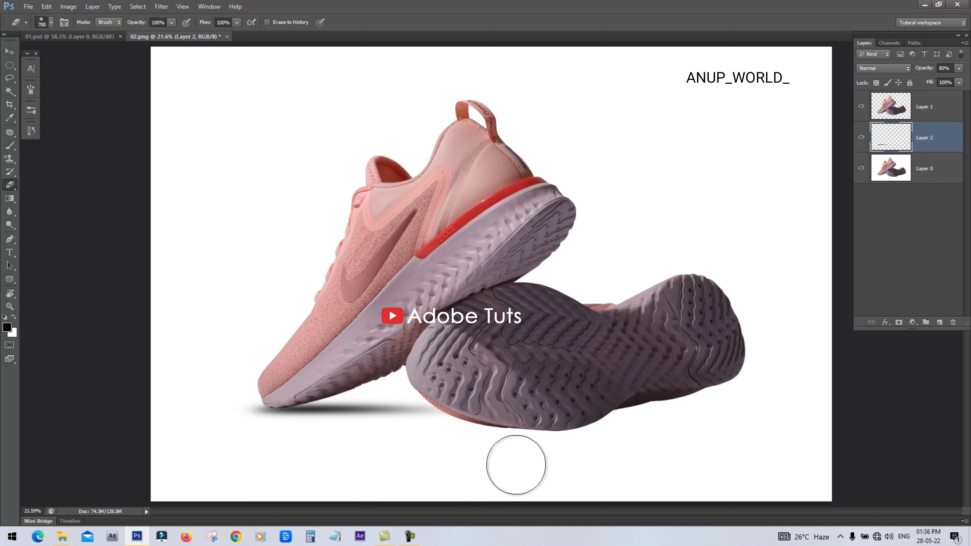
key(bracketleft)
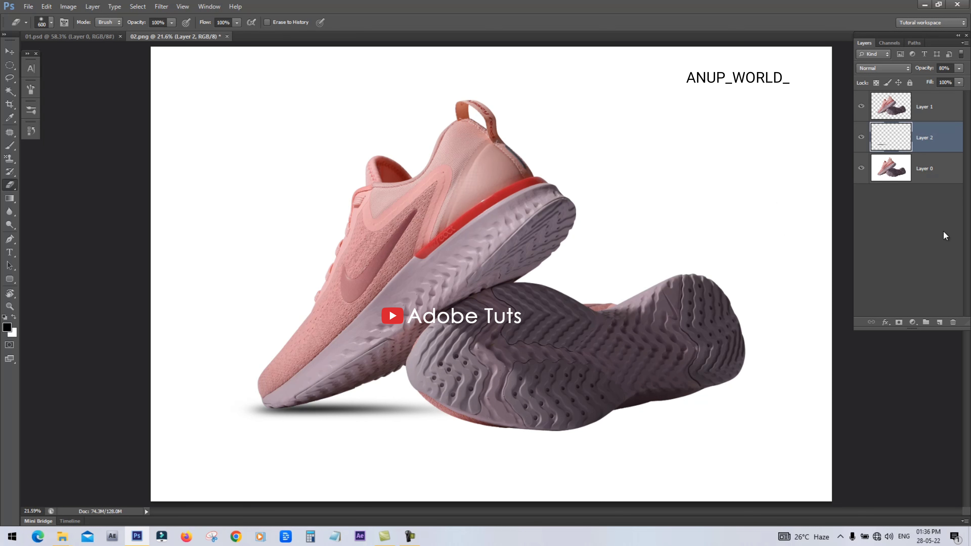
- Add a new Layer 3 and paint a soft black shadow below the rear shoe
click(940, 322)
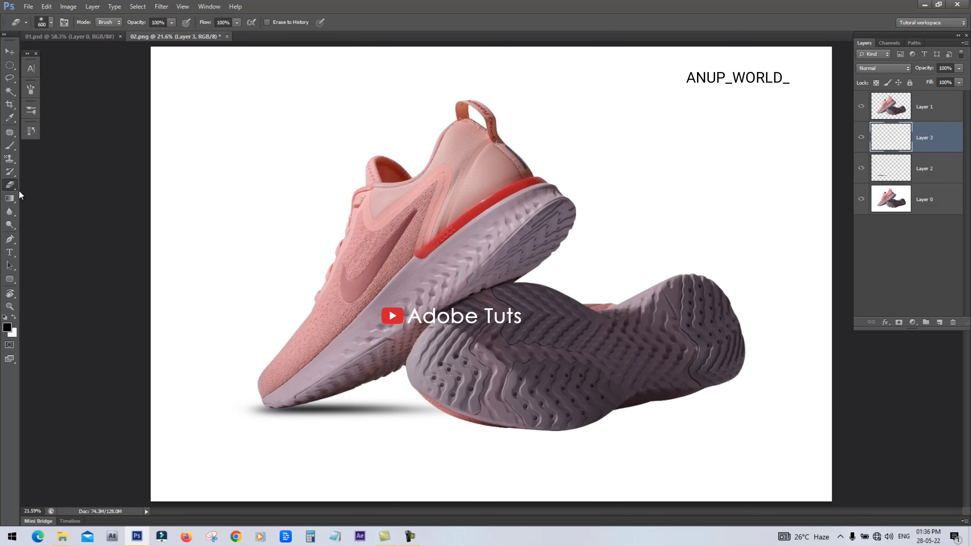
click(10, 145)
right_click(10, 146)
click(46, 144)
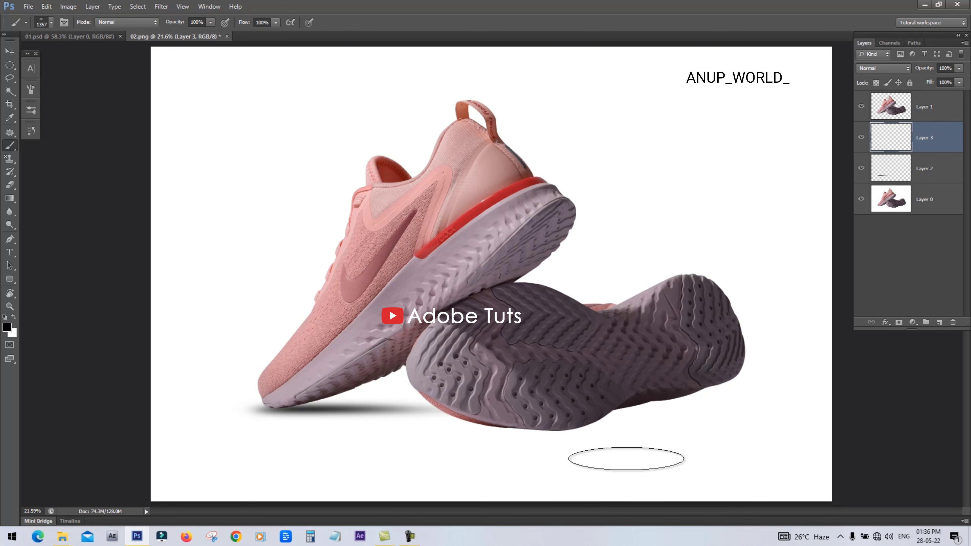
click(547, 463)
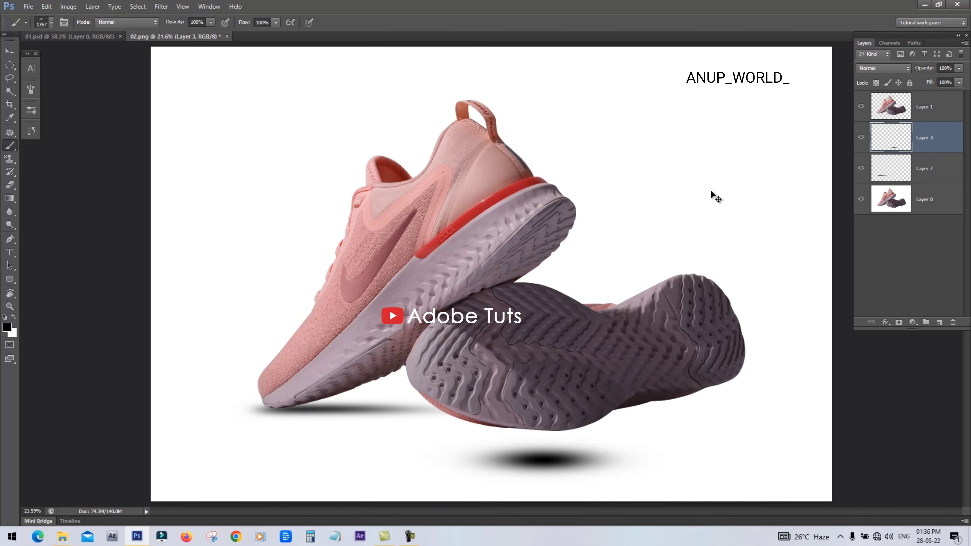
key(ctrl+t)
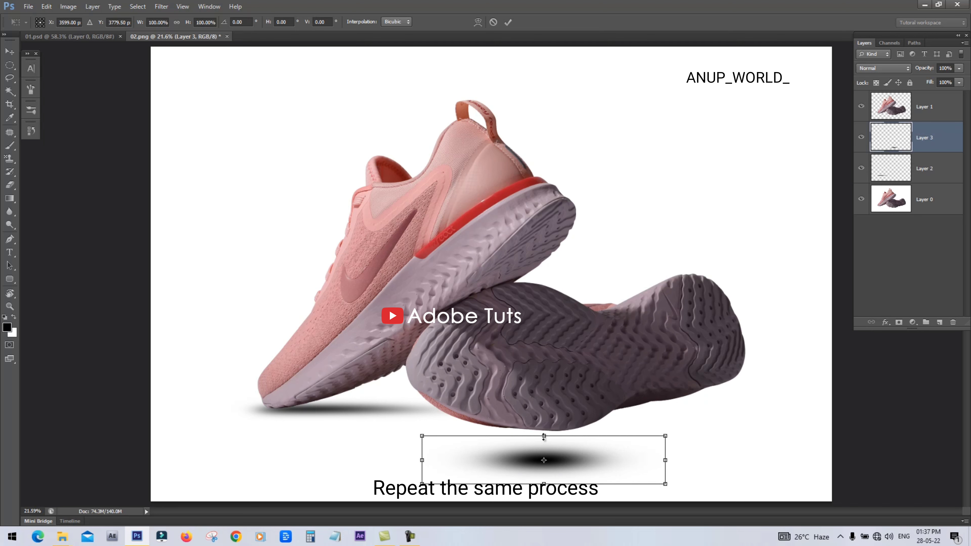
- Squash, widen and lift the second shadow, rotating it to about -10° under the rear shoe
drag(544, 433, 544, 444)
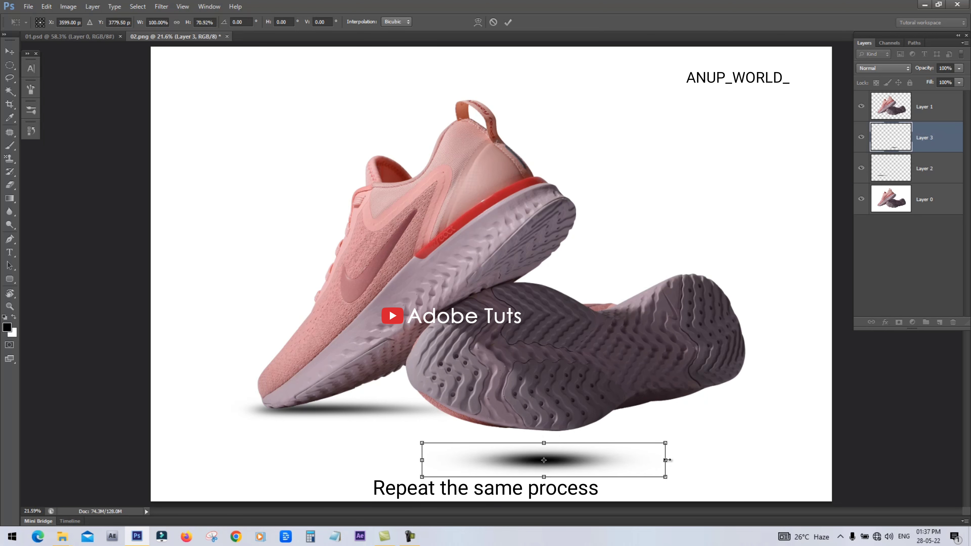
drag(667, 460, 943, 447)
drag(595, 467, 593, 438)
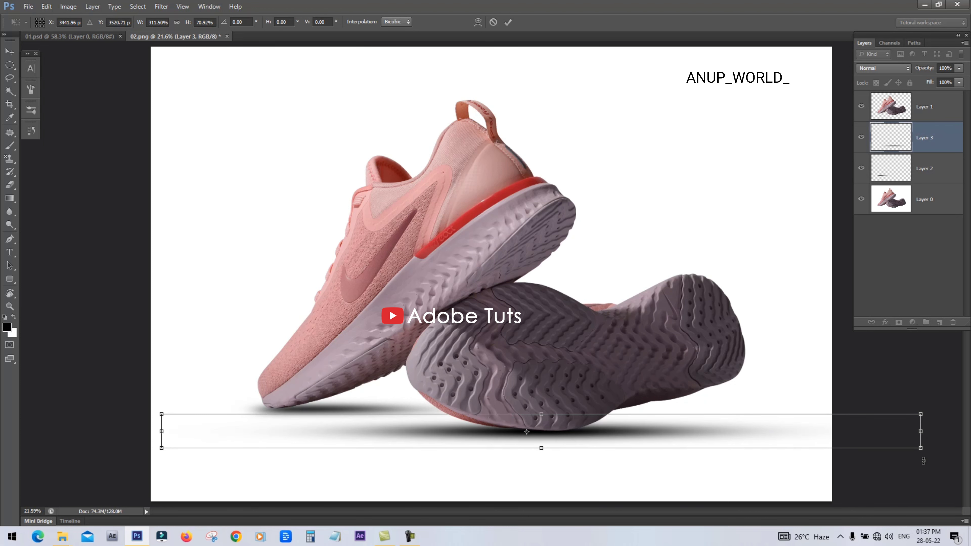
drag(923, 461, 945, 392)
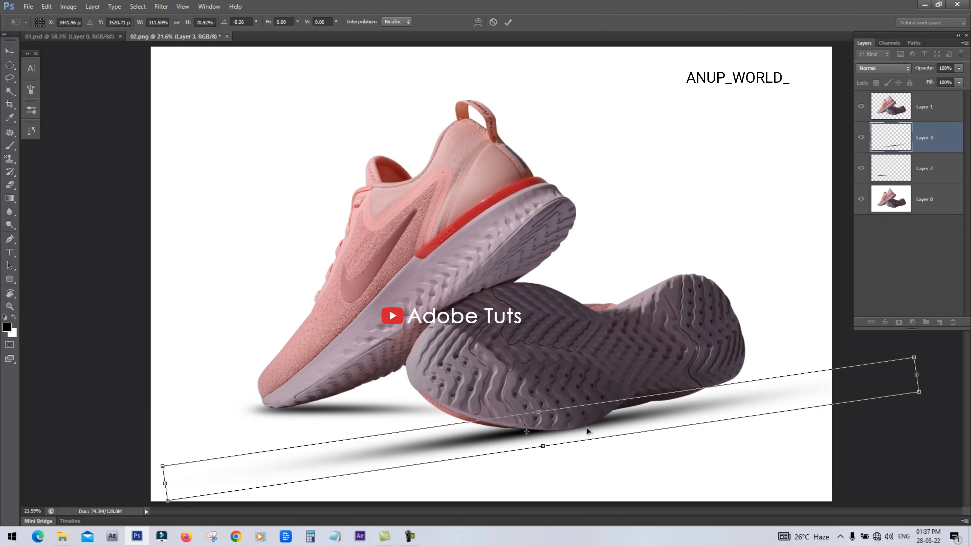
drag(582, 431, 584, 432)
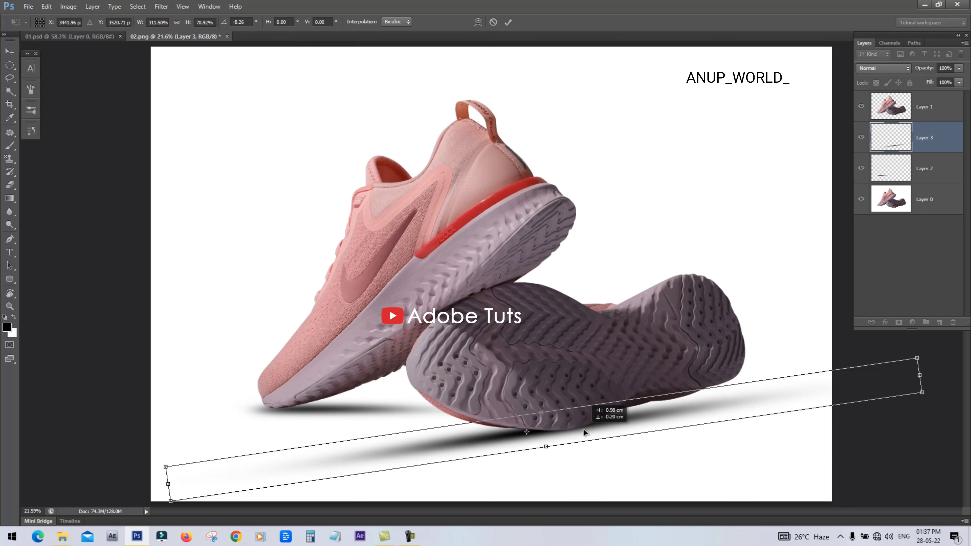
key(shift+Down)
key(shift+Down)
key(shift+Down)
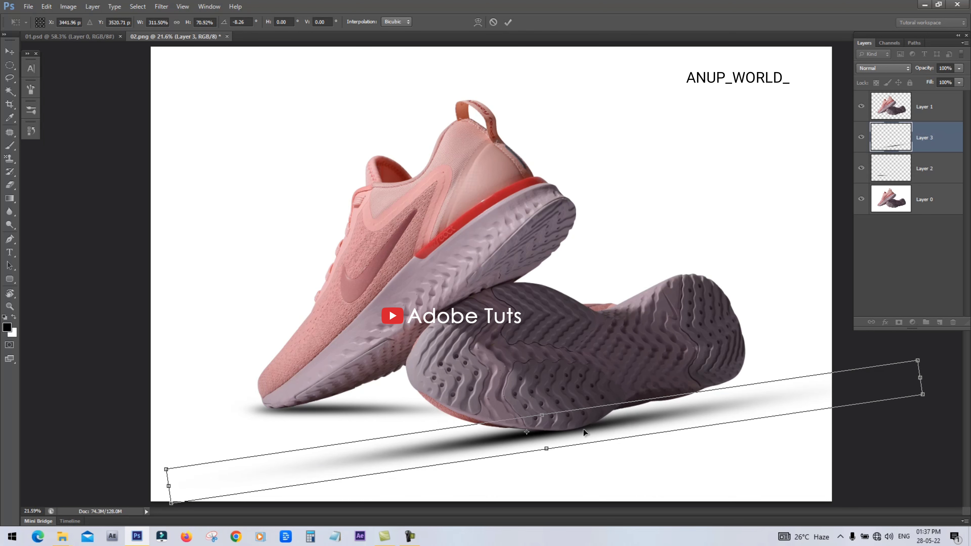
drag(930, 417, 940, 397)
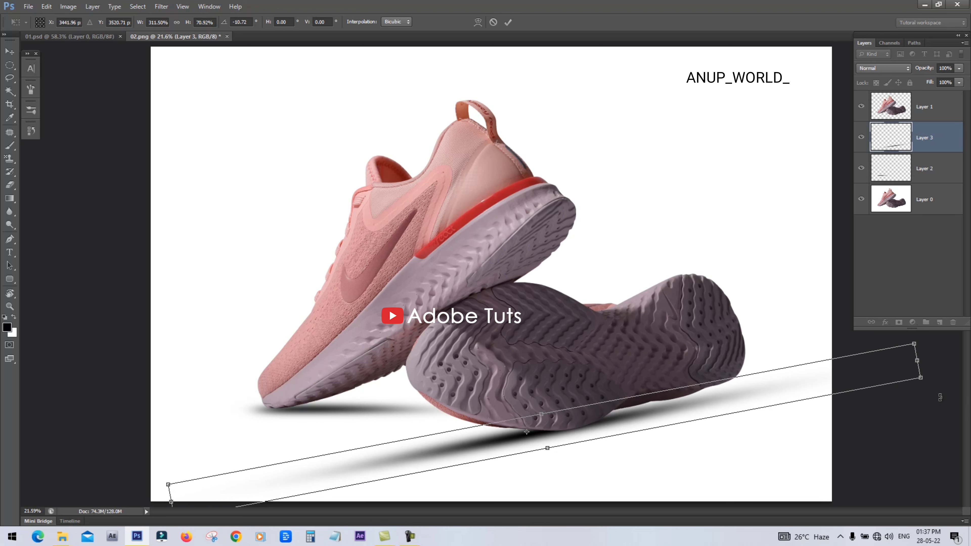
key(b)
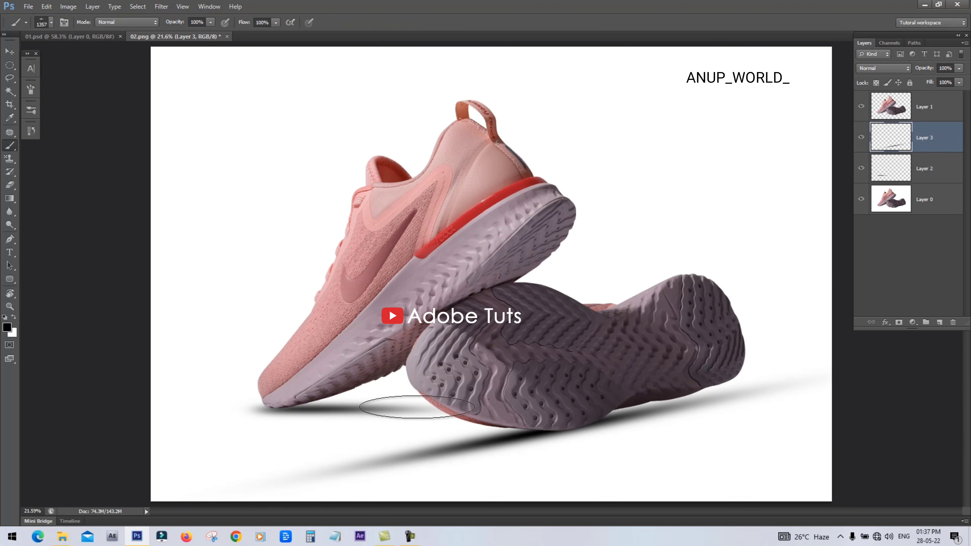
- Select the Eraser tool to soften the long shadow's far right tail
click(8, 163)
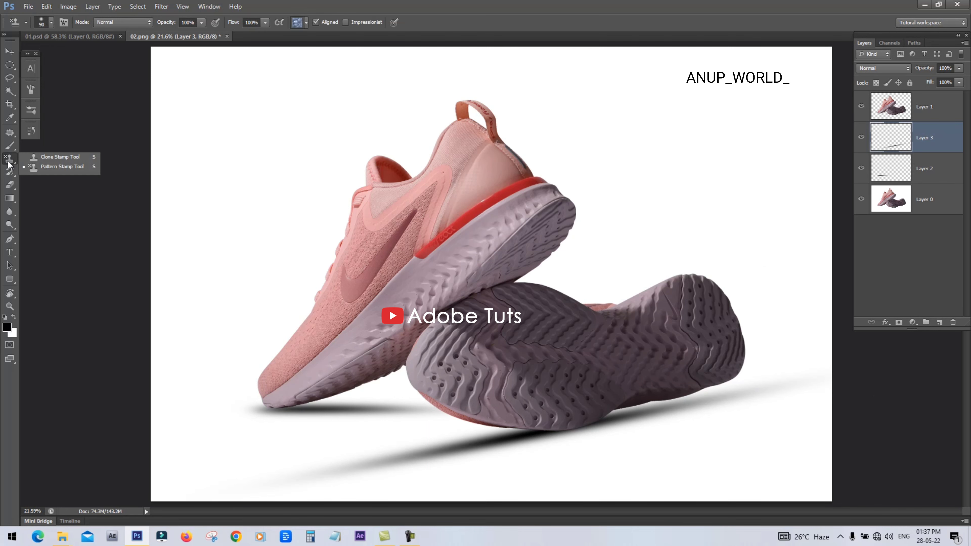
click(9, 185)
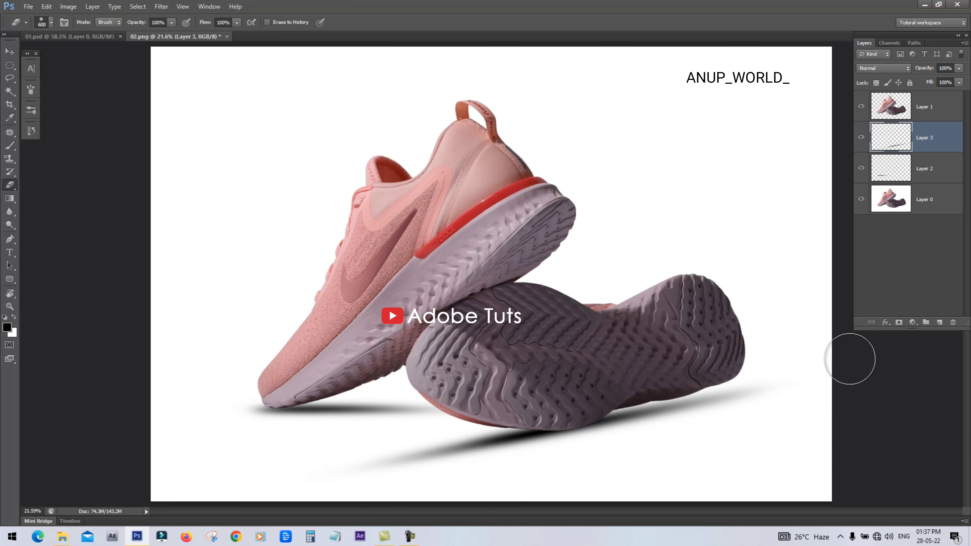
- Set Layer 3's opacity to 80%, then hide the panels and zoom in to check the shadows
click(946, 68)
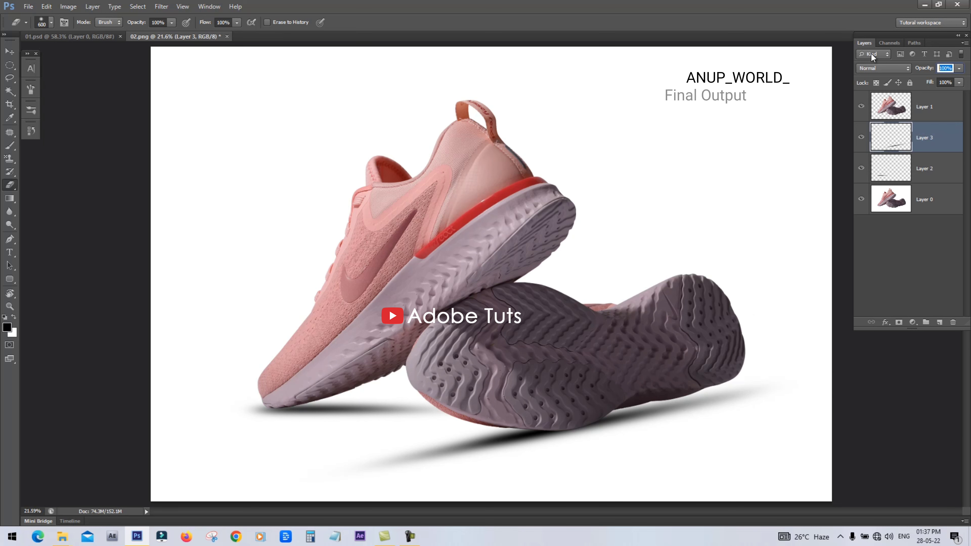
text(80)
key(Return)
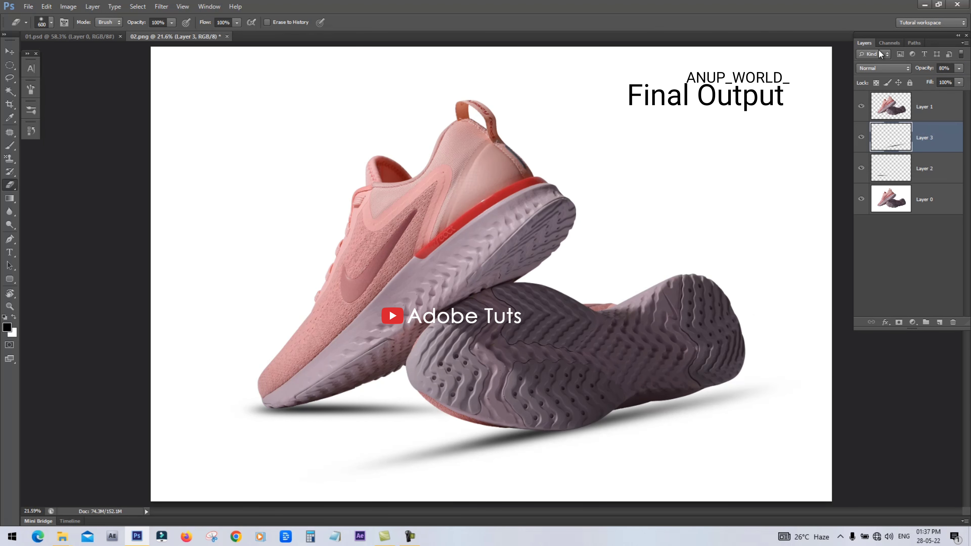
click(8, 54)
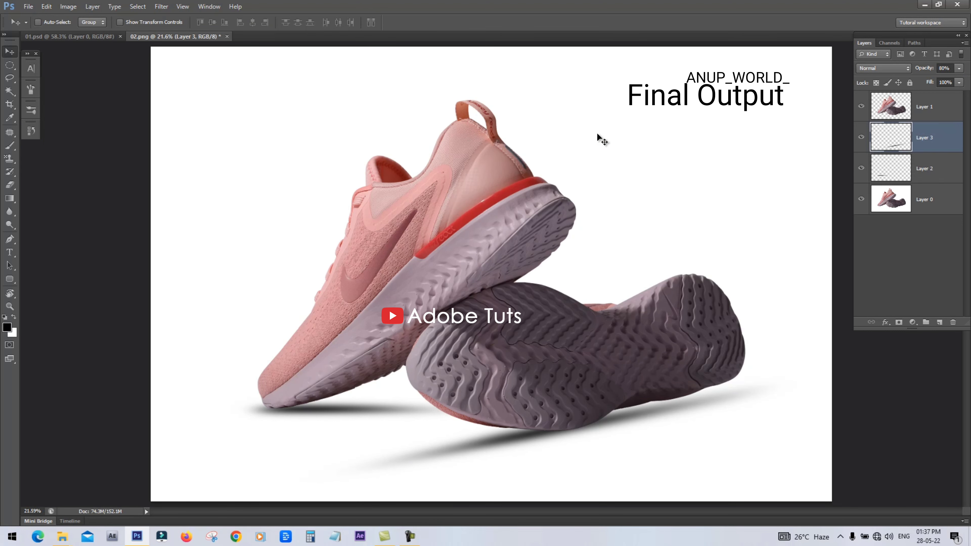
scroll(554, 364, up, 3)
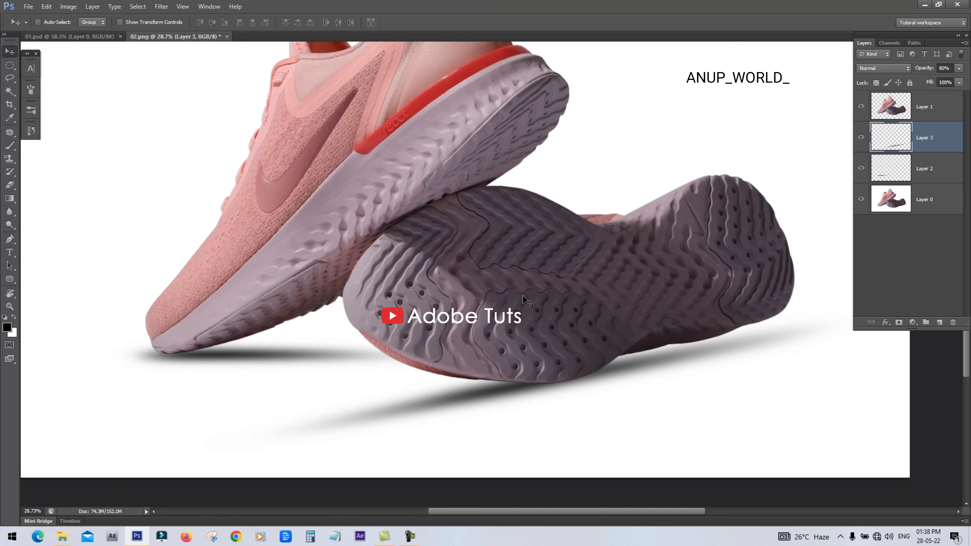
key(Tab)
scroll(526, 326, up, 1)
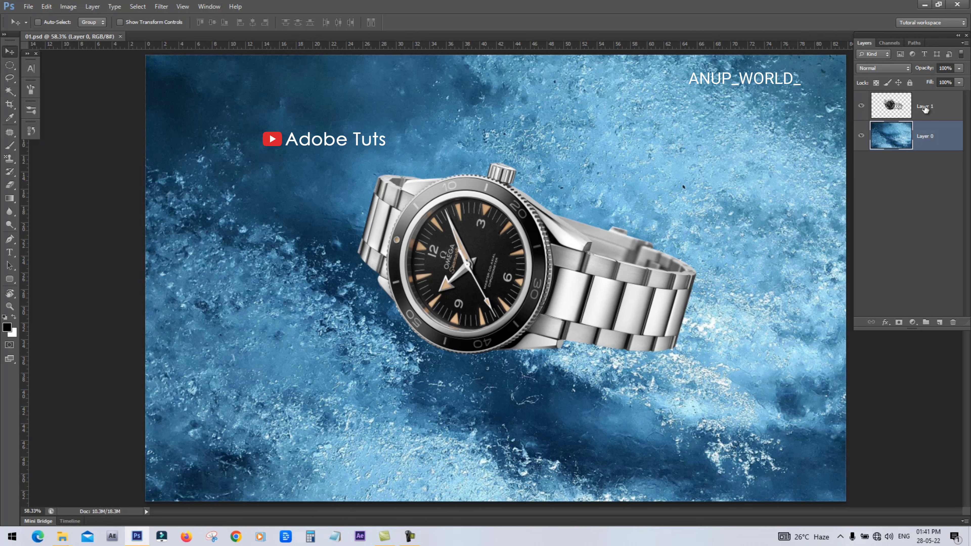
- Duplicate the watch layer and load the original Layer 1's watch outline as a selection
click(926, 108)
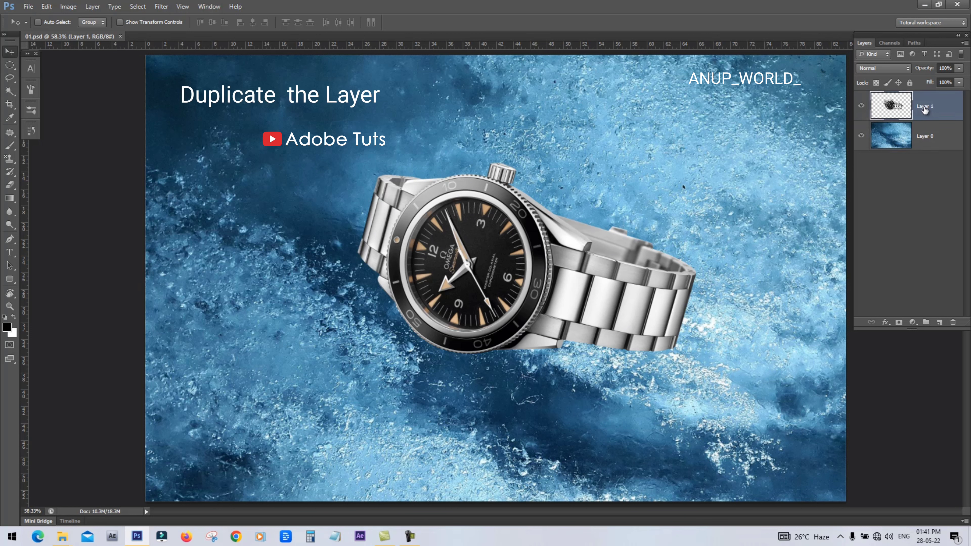
key(ctrl+j)
click(921, 136)
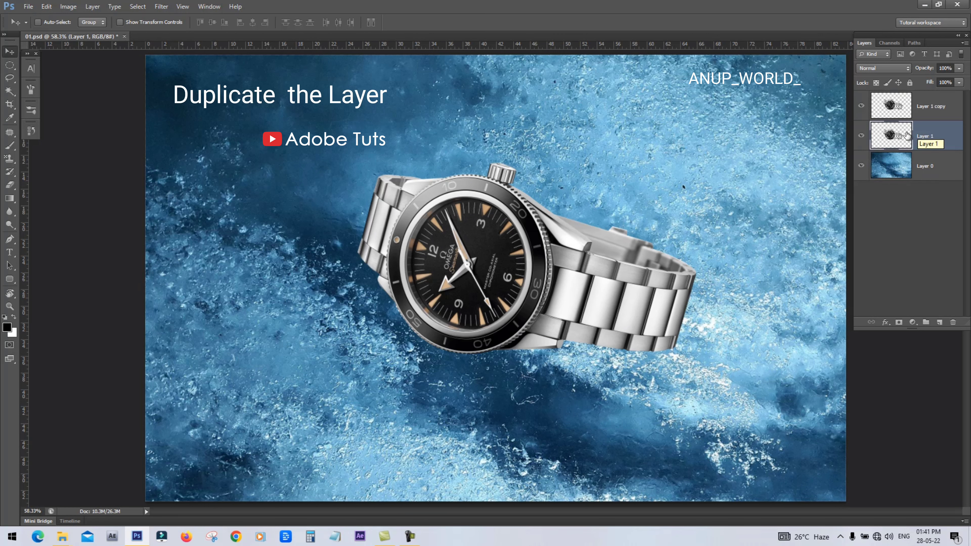
ctrl+click(891, 136)
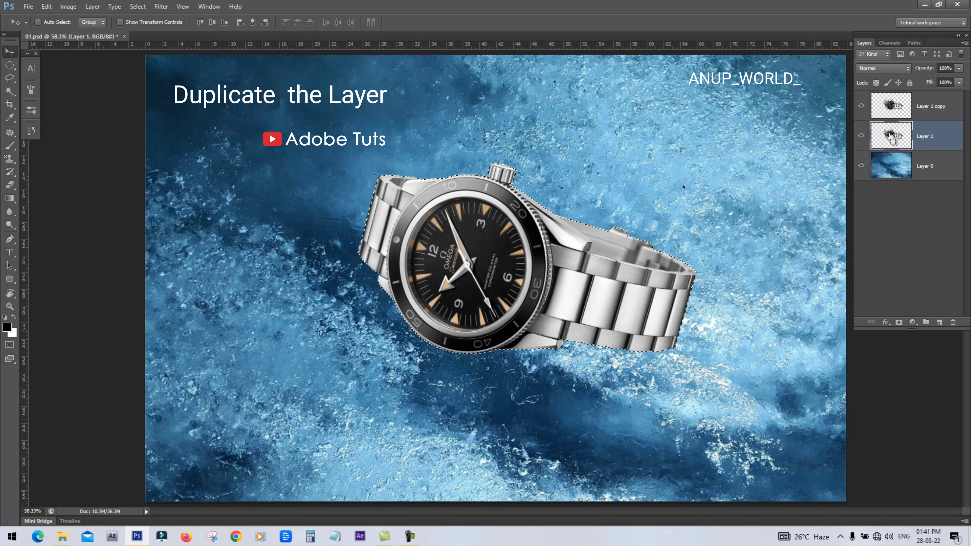
- Fill the watch selection on Layer 1 with solid black using Edit > Fill
click(28, 6)
click(62, 153)
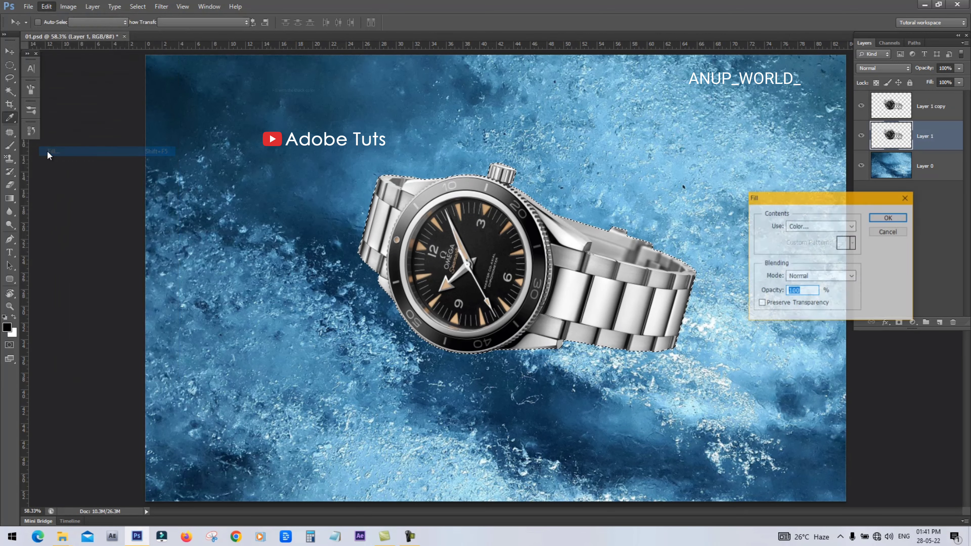
click(822, 226)
click(811, 297)
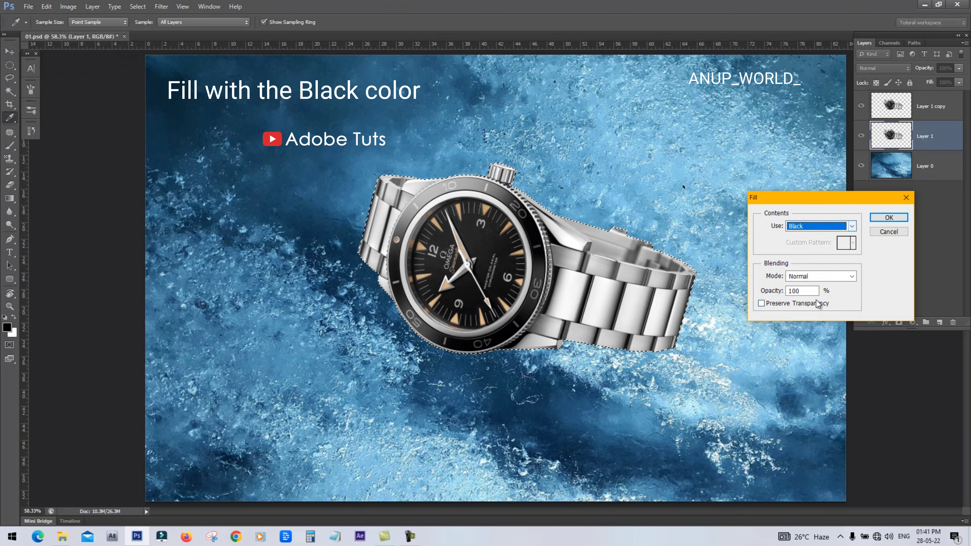
click(889, 217)
- Deselect and nudge the black silhouette down and left so it shows beneath the watch
key(v)
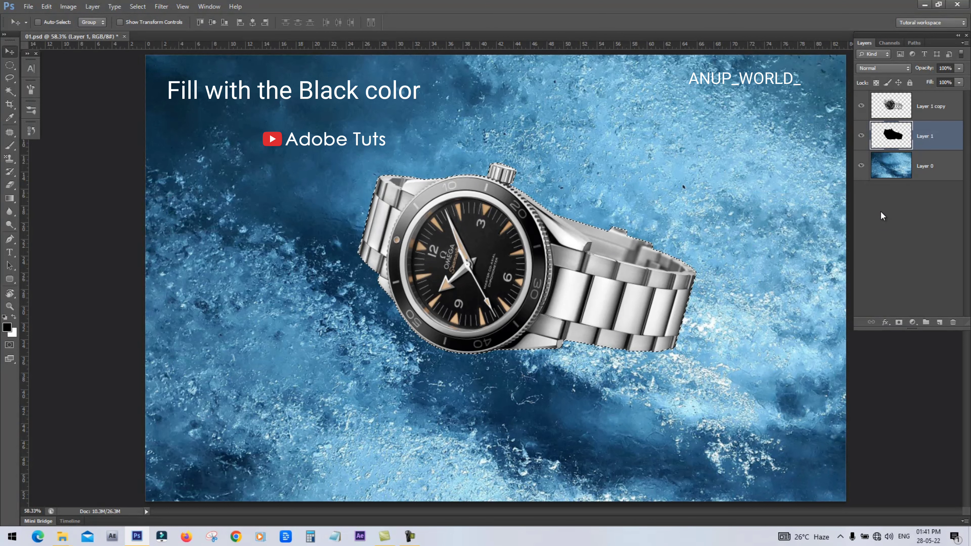
key(ctrl+d)
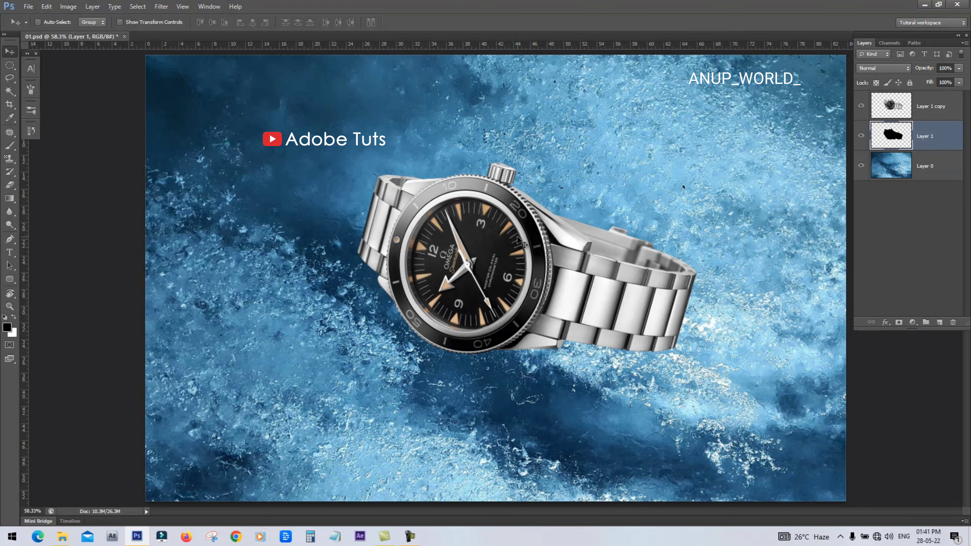
key(ctrl+t)
key(shift+Down)
key(shift+Down)
key(shift+Down)
key(shift+Down)
key(shift+Down)
key(shift+Down)
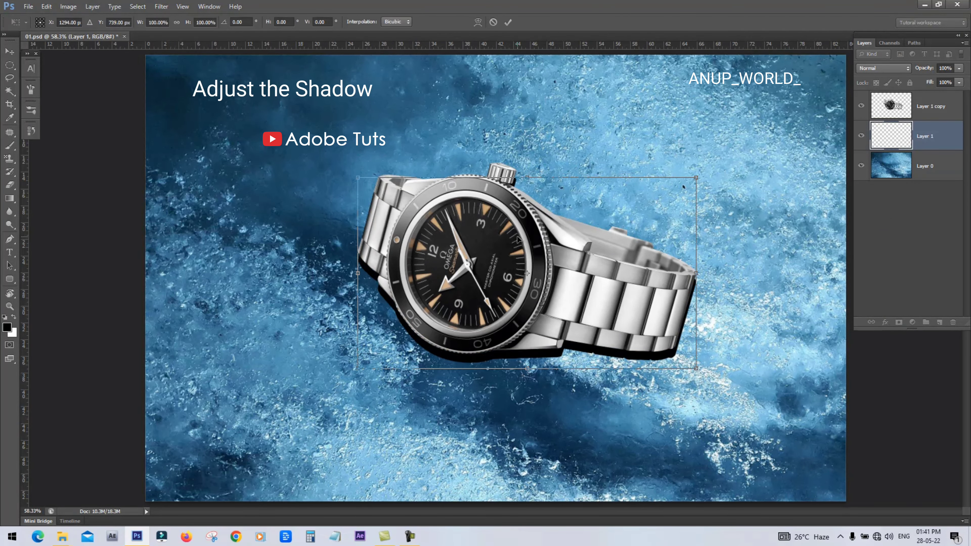
key(shift+Down)
key(shift+Down)
key(shift+Down)
key(shift+Left)
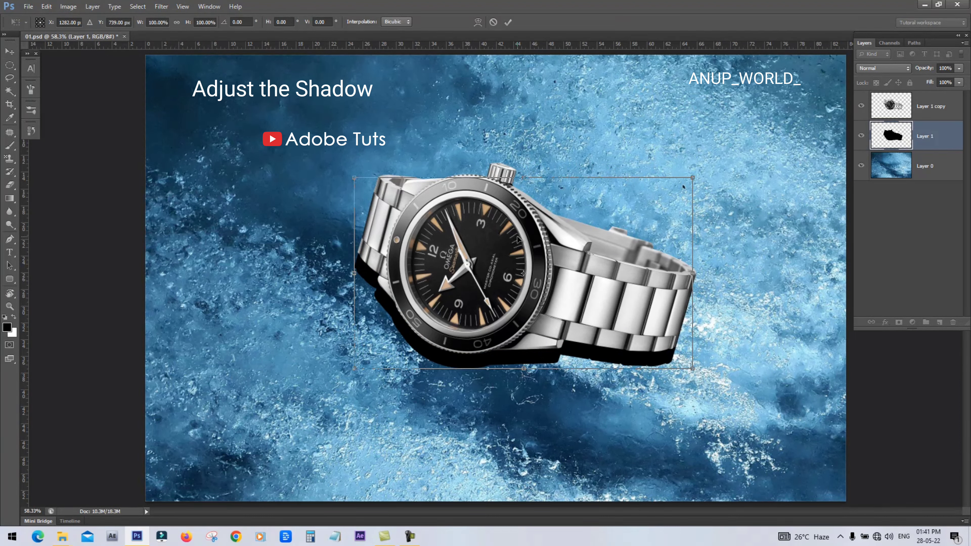
key(Left)
key(Left)
key(Left)
key(Down)
key(Down)
key(Down)
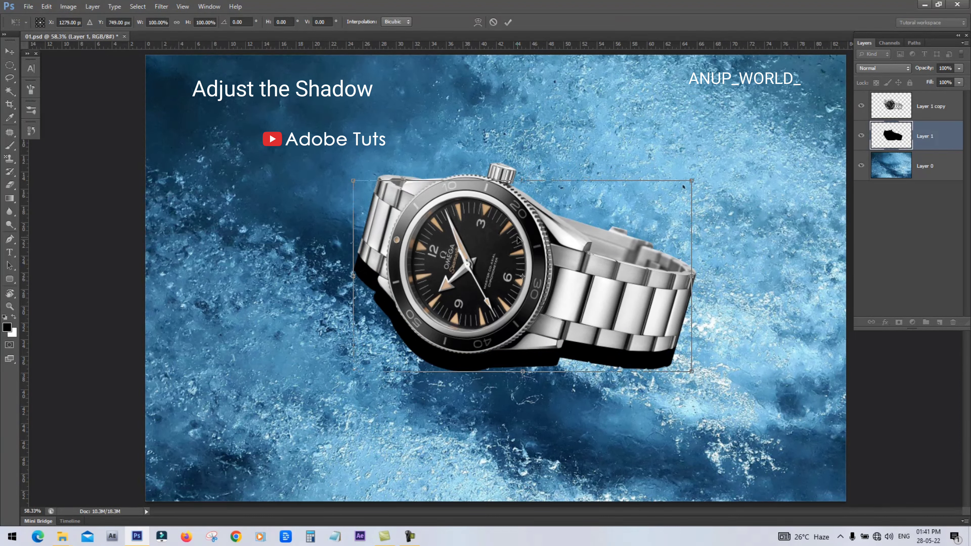
key(Down)
key(Down)
key(Down)
key(Return)
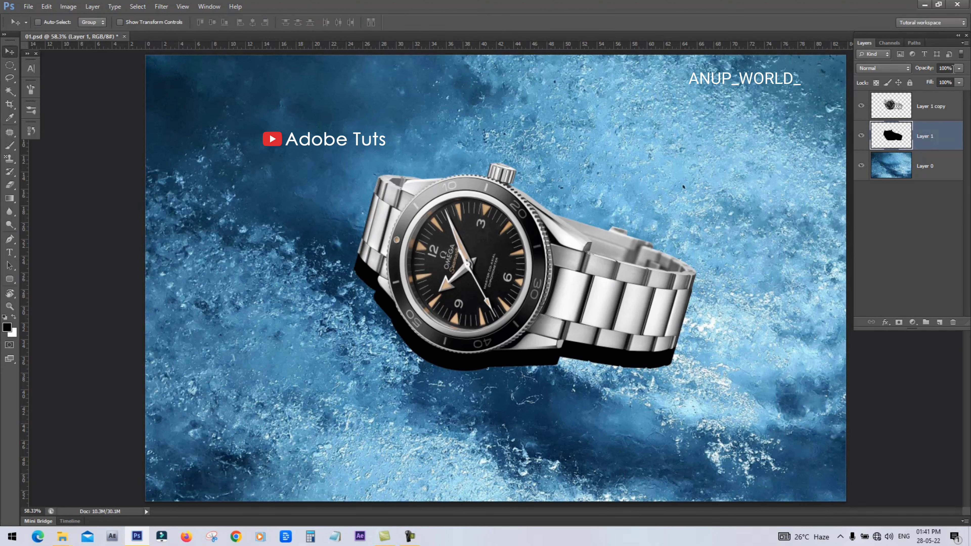
- Set the shadow layer to 70% opacity and soften it with a 10-pixel Gaussian Blur
text(70)
key(Return)
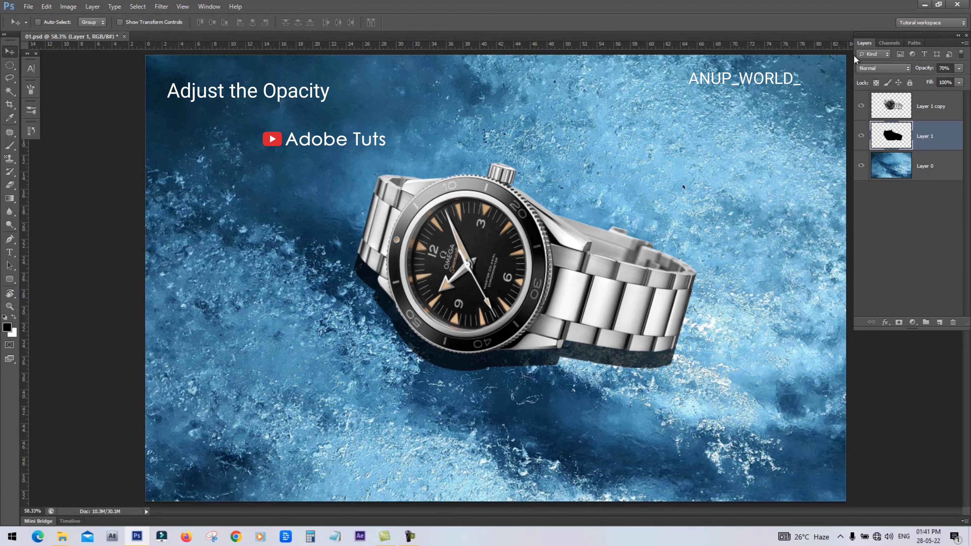
click(161, 6)
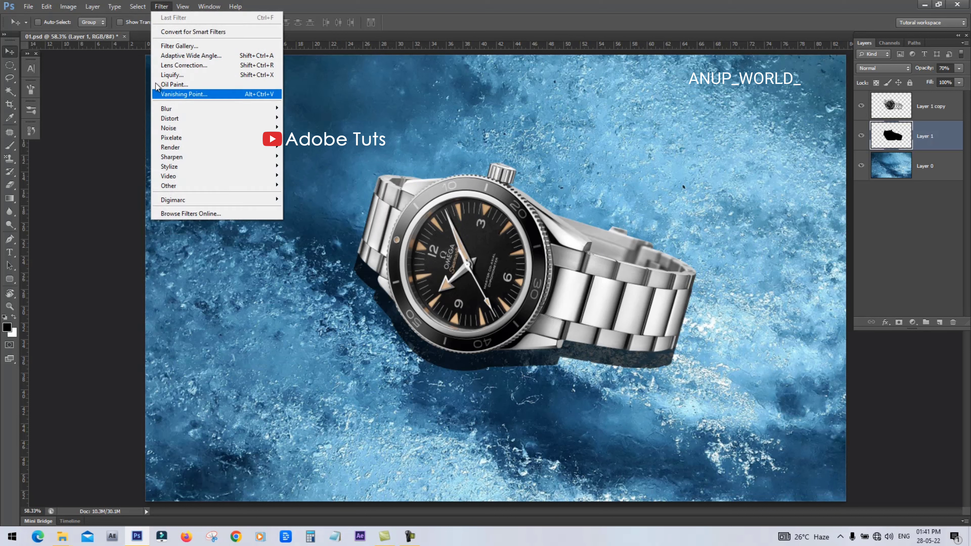
click(310, 180)
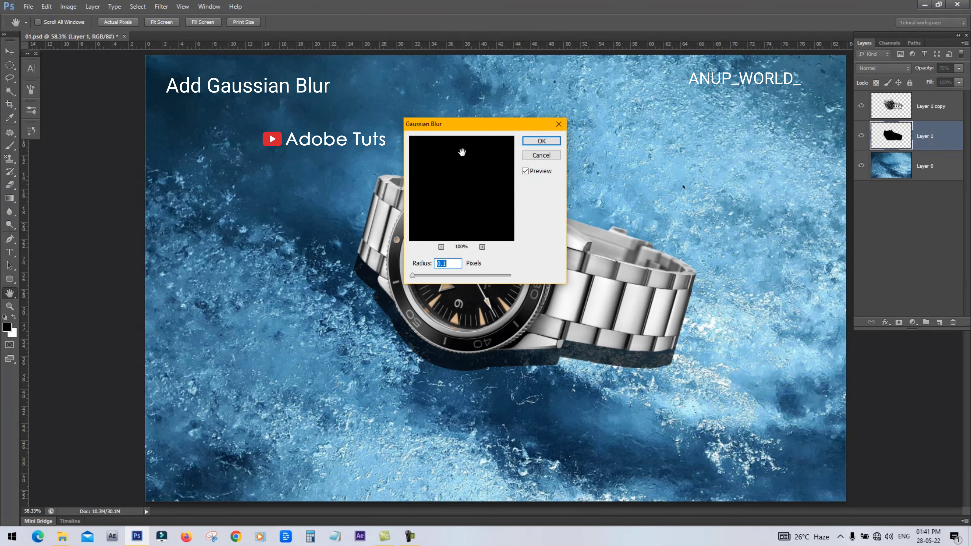
drag(480, 125, 736, 71)
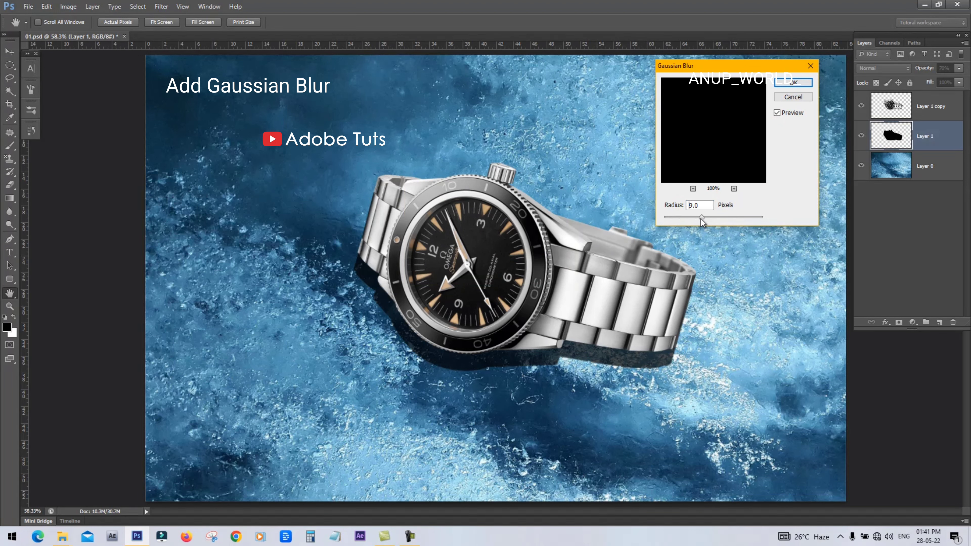
drag(706, 218, 701, 218)
text(10)
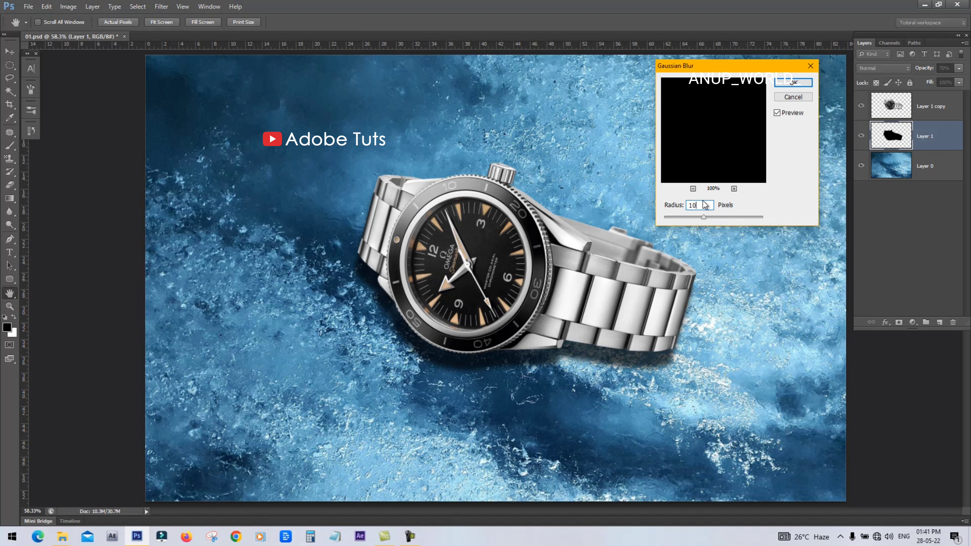
key(Return)
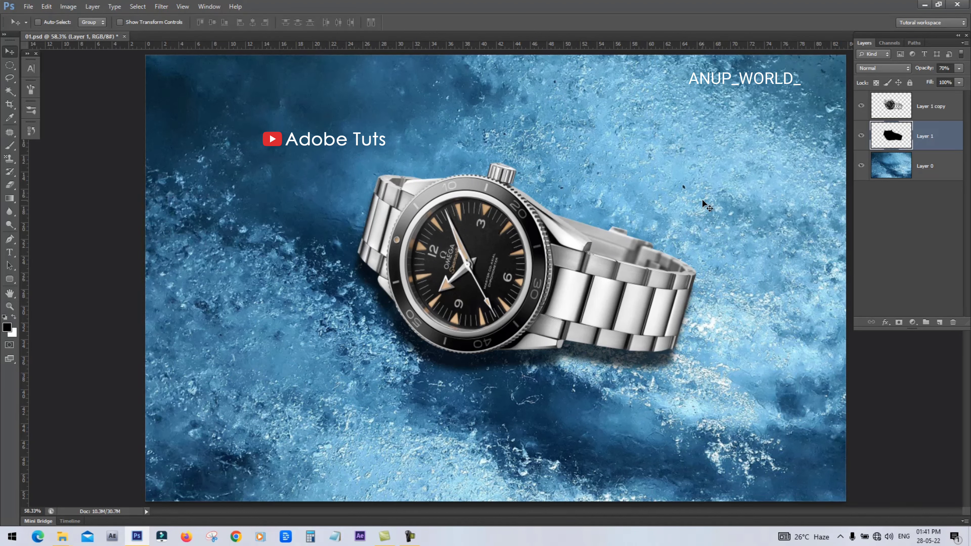
- Lower Layer 1's shadow opacity to 60%
click(961, 70)
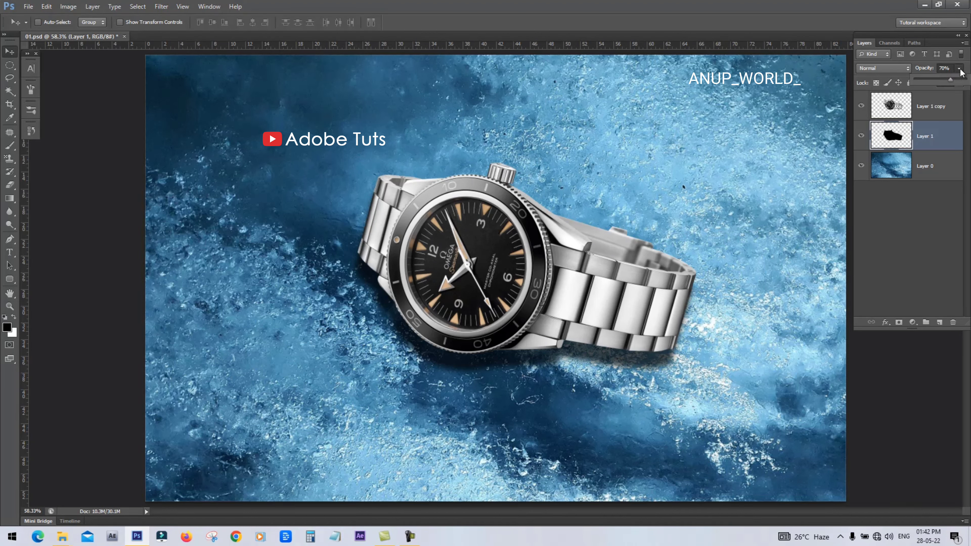
drag(955, 74, 946, 82)
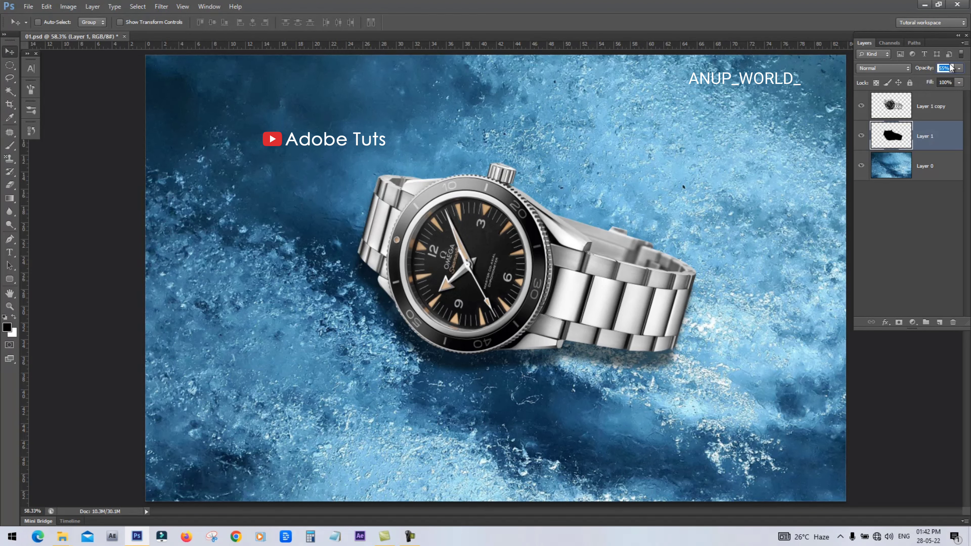
text(60)
key(Return)
- Erase the shadow below the bracelet's right end with a size-175 eraser
click(10, 185)
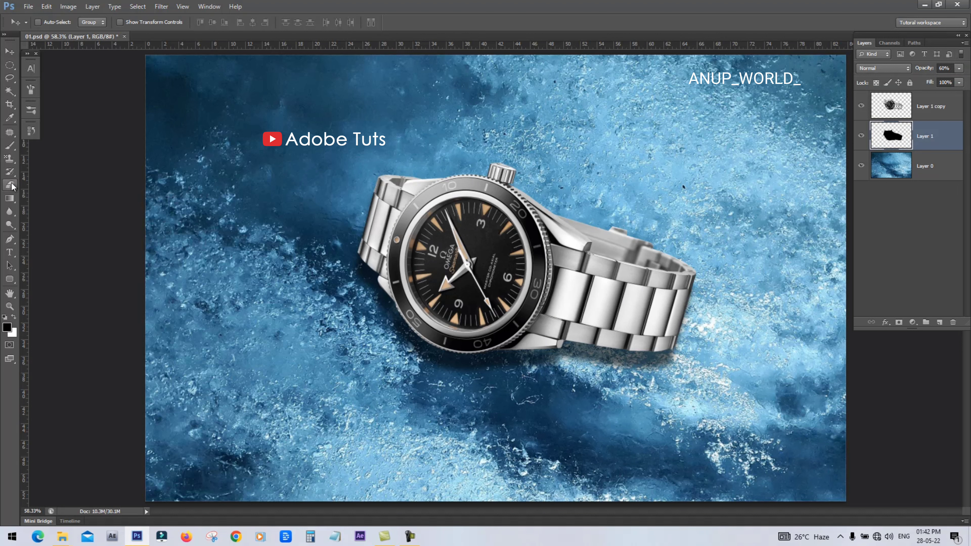
key(bracketleft)
key(bracketleft)
key(bracketleft)
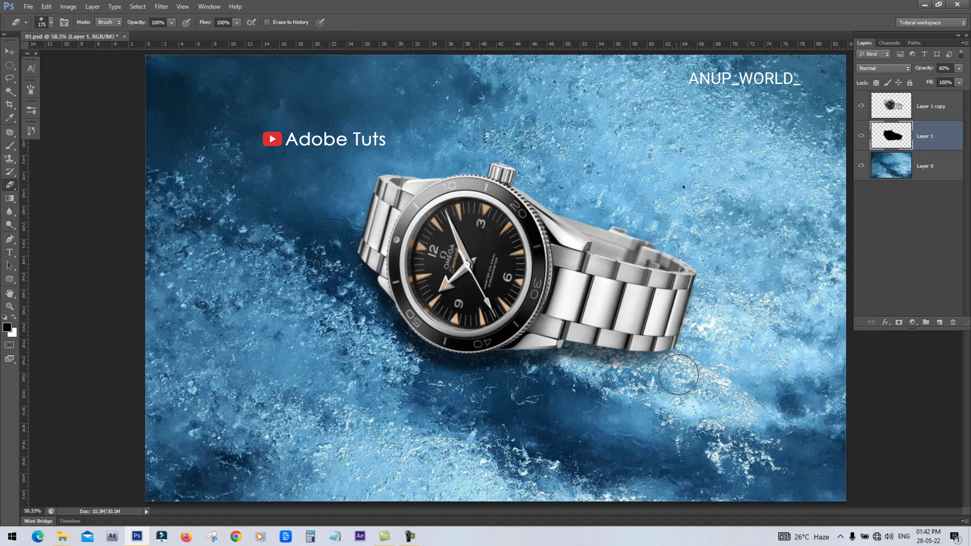
drag(612, 391, 763, 367)
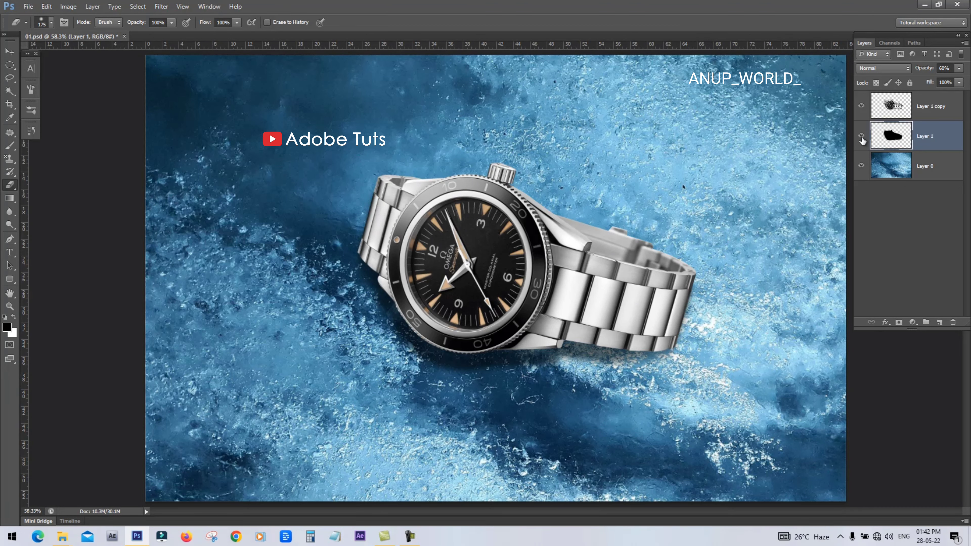
key(ctrl+minus)
- Restore Layer 1's shadow to 70% opacity and toggle its visibility to compare
key(v)
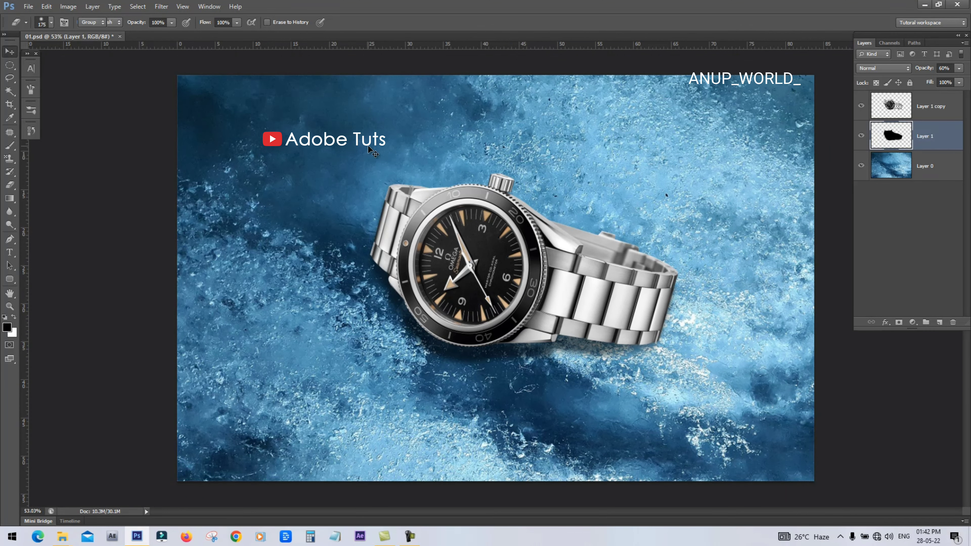
key(ctrl+minus)
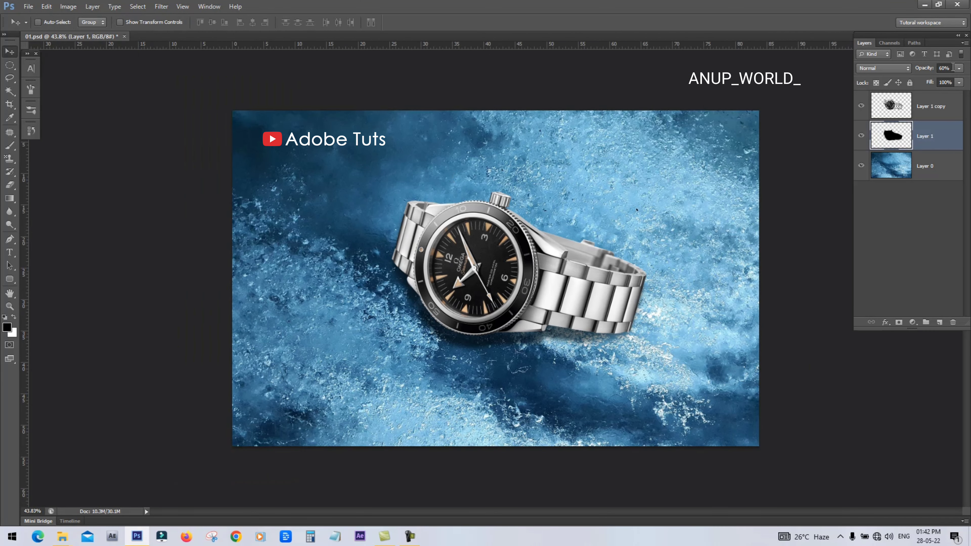
text(70)
key(Return)
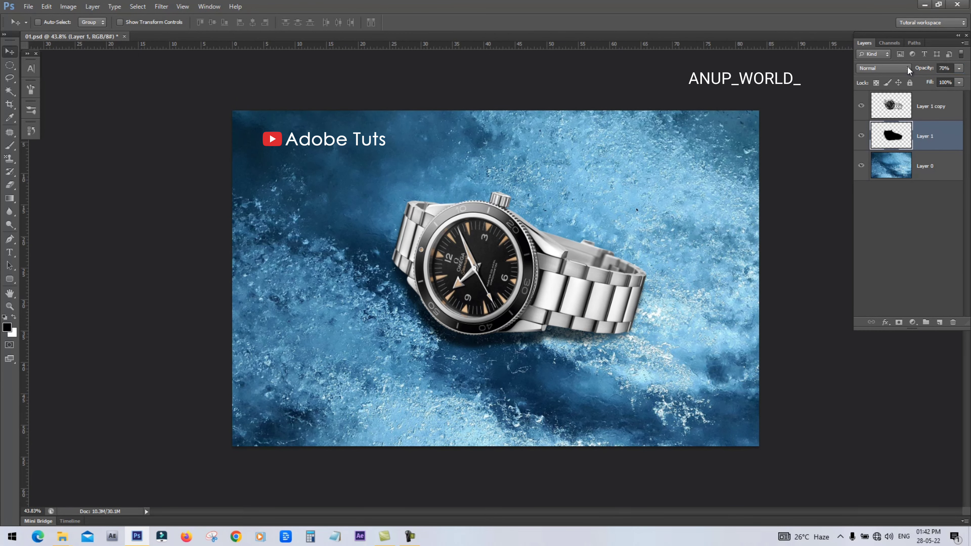
click(862, 136)
key(e)
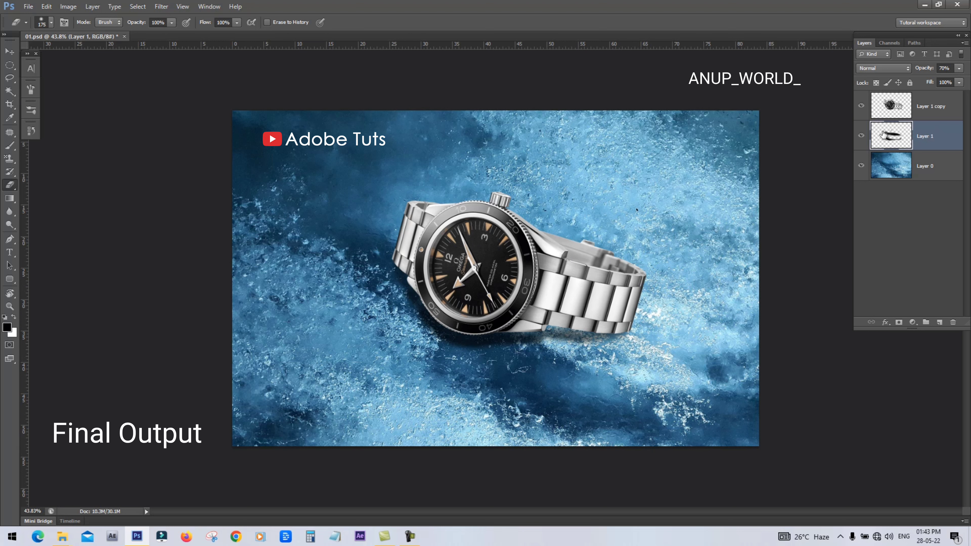
- Hide Layer 1 to view the watch without its shadow
click(861, 136)
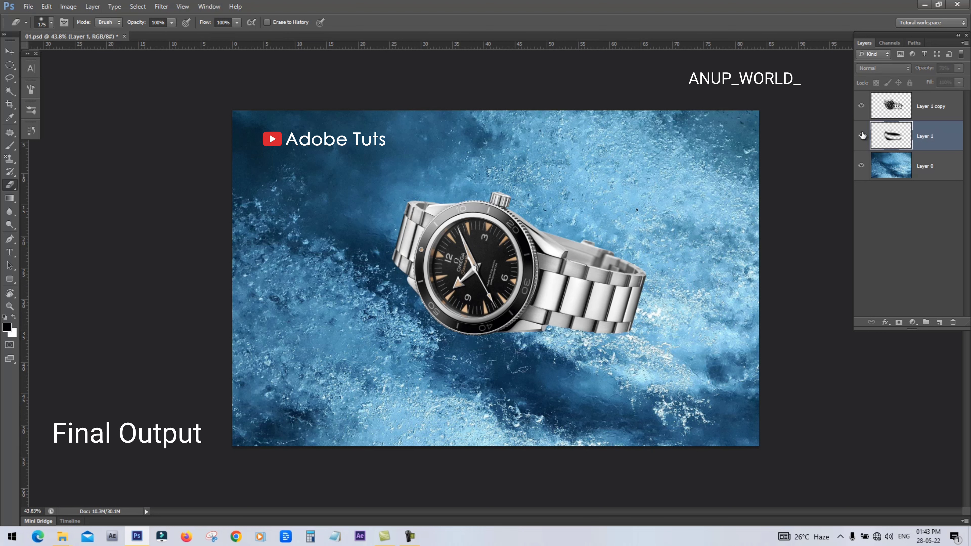